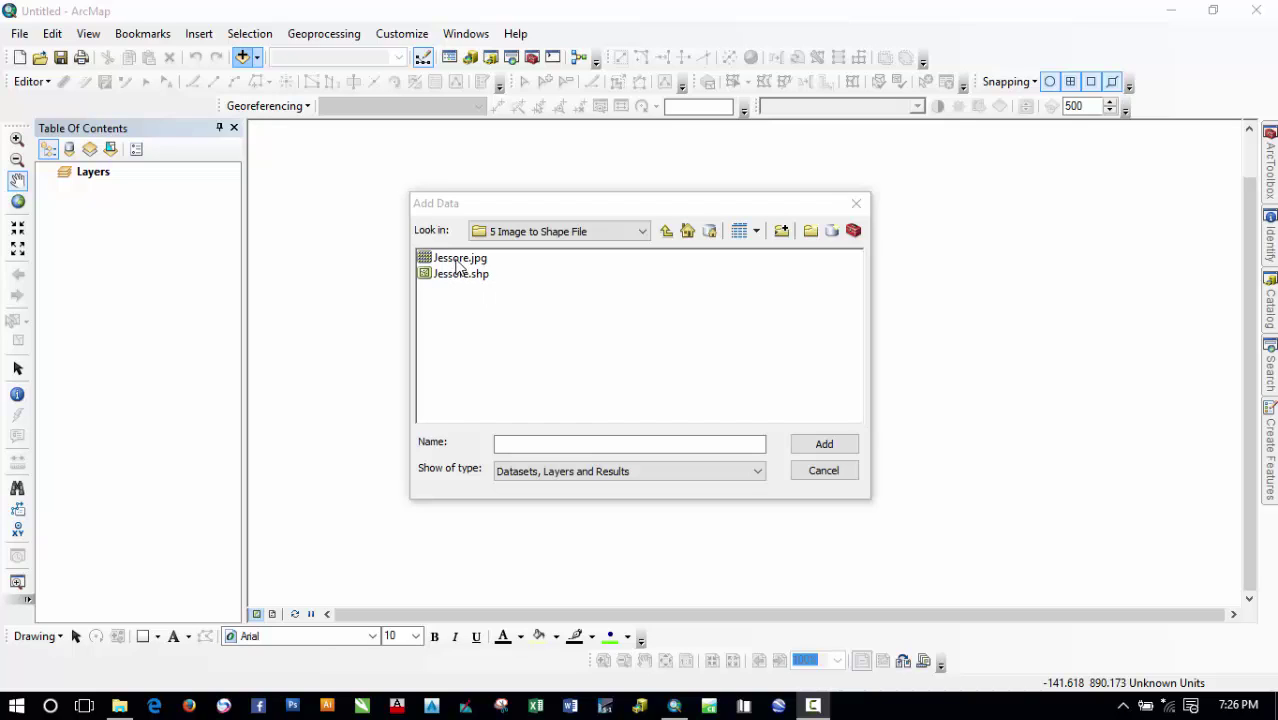
# Add both Jessore.jpg and Jessore.shp from the 5 Image to Shape File folder to the map
pyautogui.moveTo(500, 294); pyautogui.dragTo(448, 255)
pyautogui.click(455, 308)
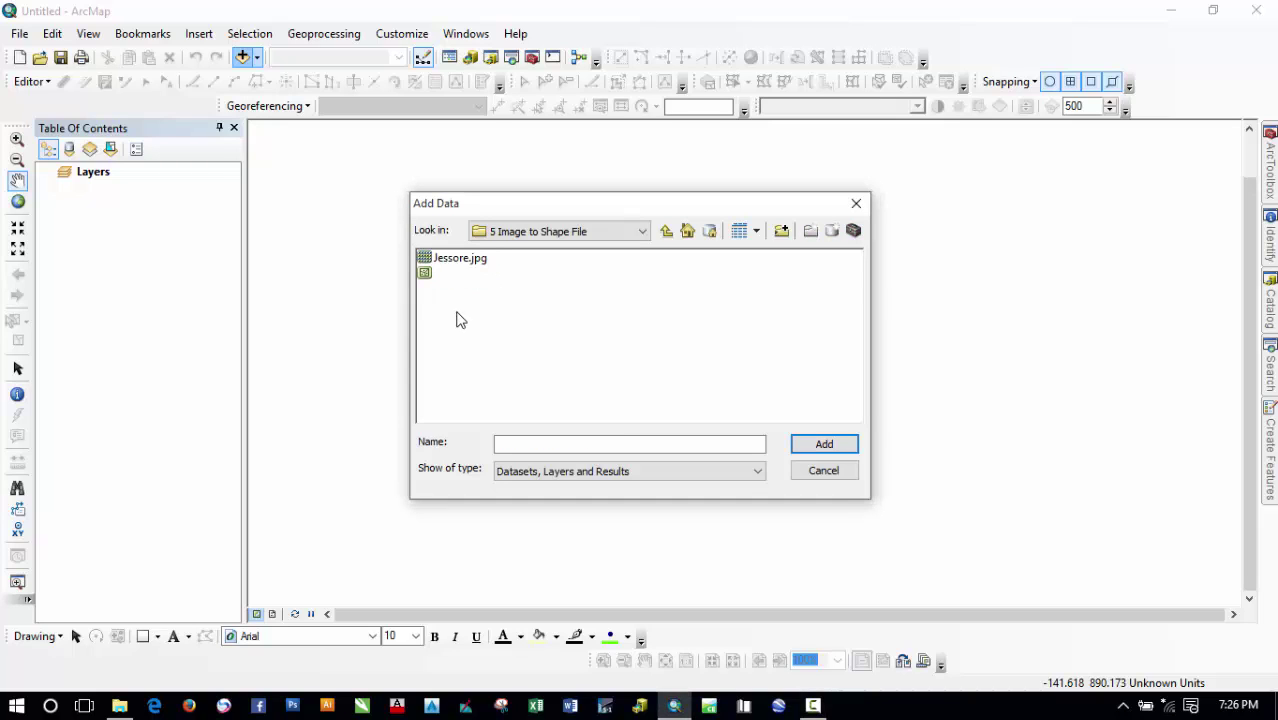
pyautogui.click(429, 280)
pyautogui.click(432, 259)
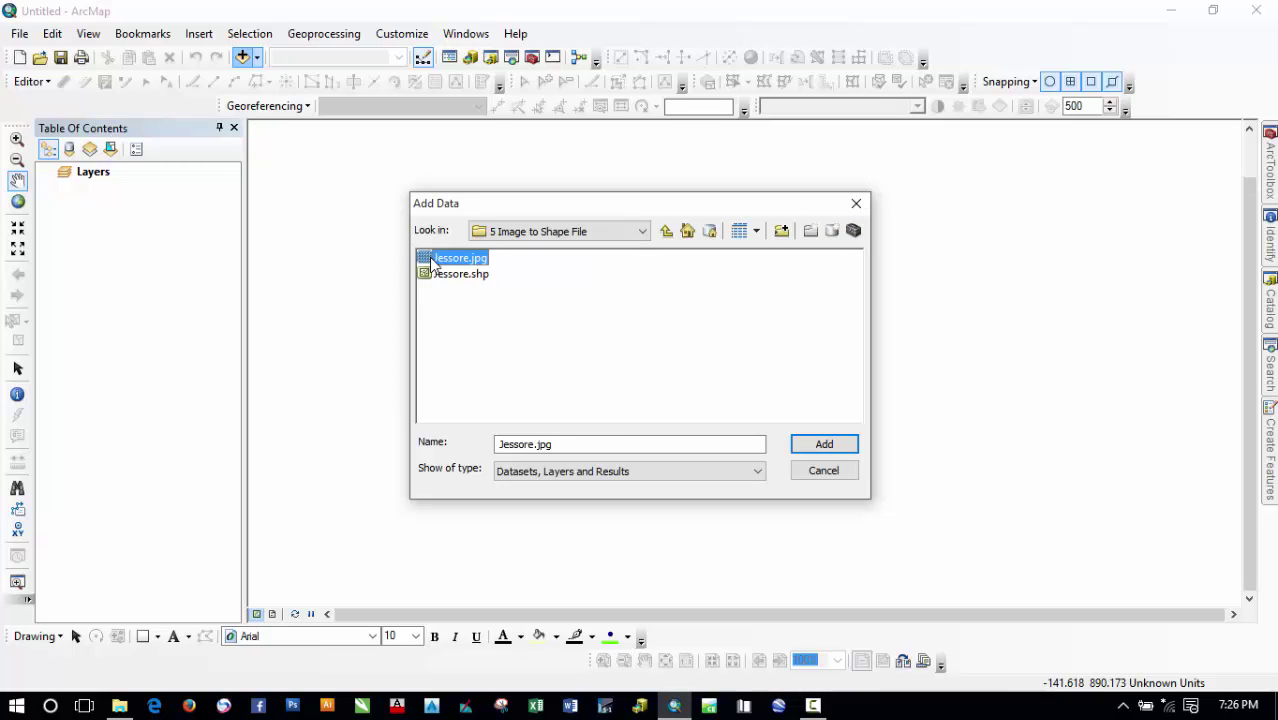
pyautogui.click(527, 304)
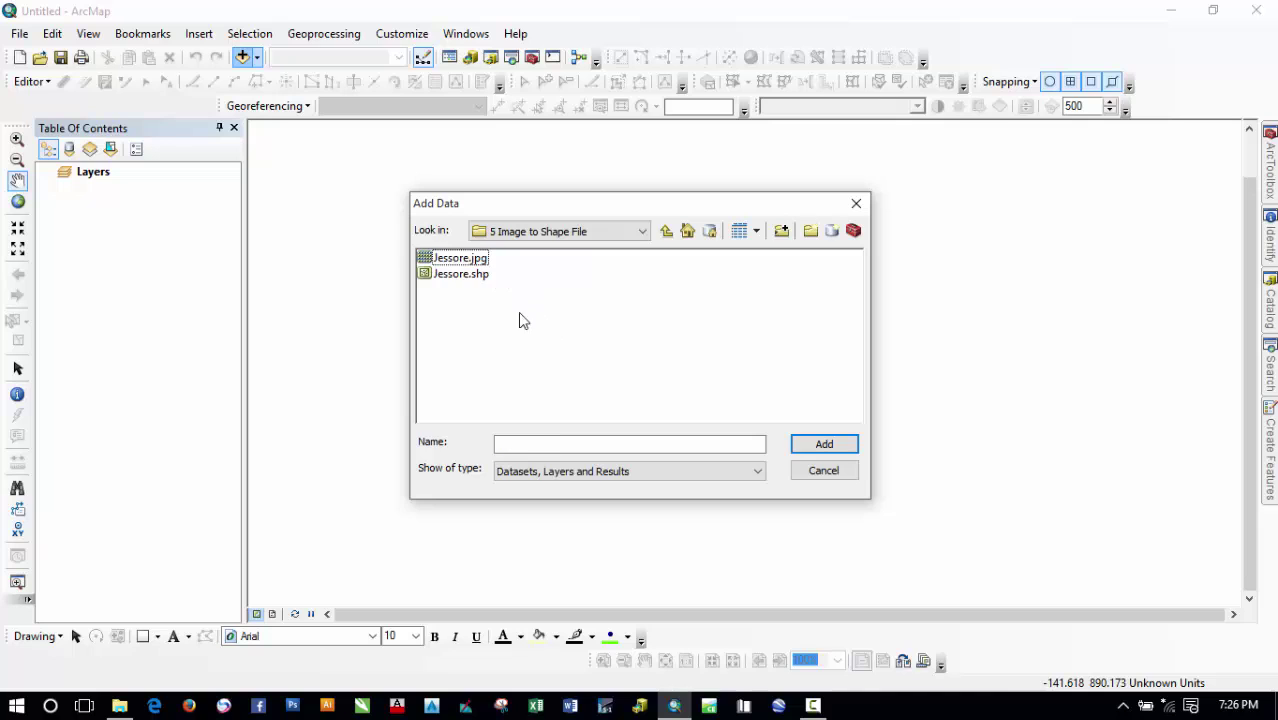
pyautogui.moveTo(553, 323); pyautogui.dragTo(448, 258)
pyautogui.click(823, 451)
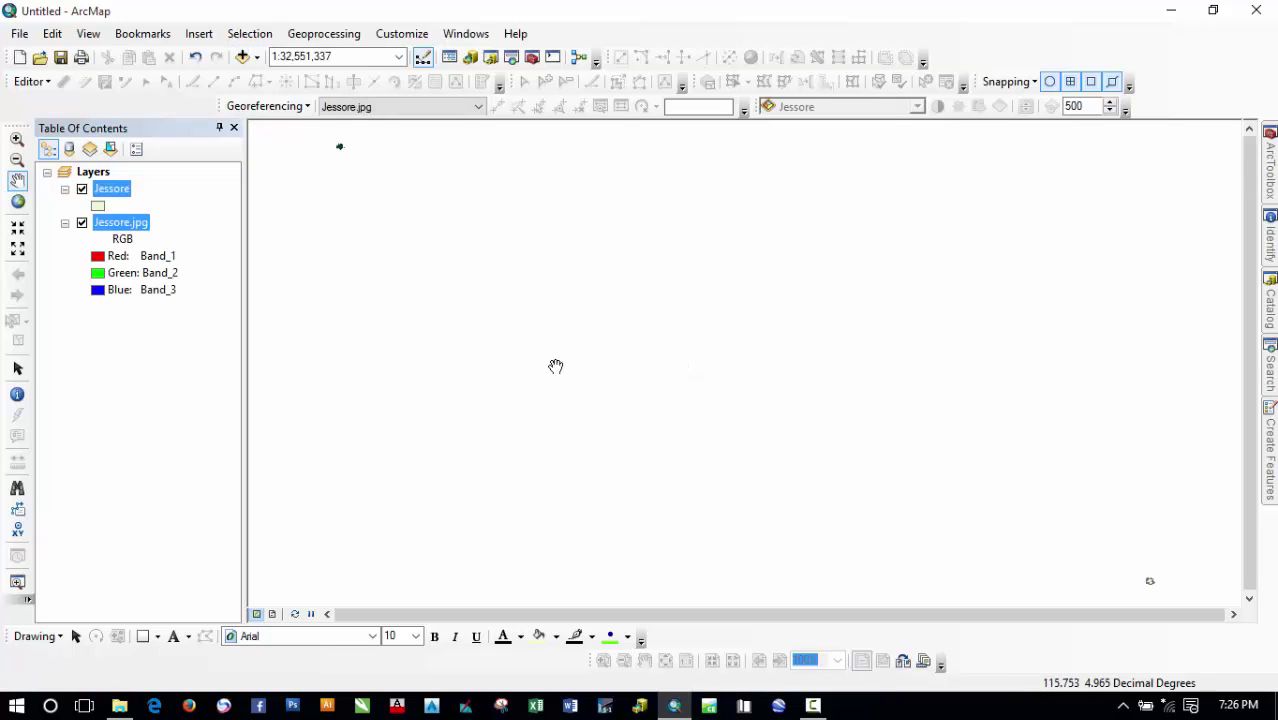
pyautogui.click(130, 348)
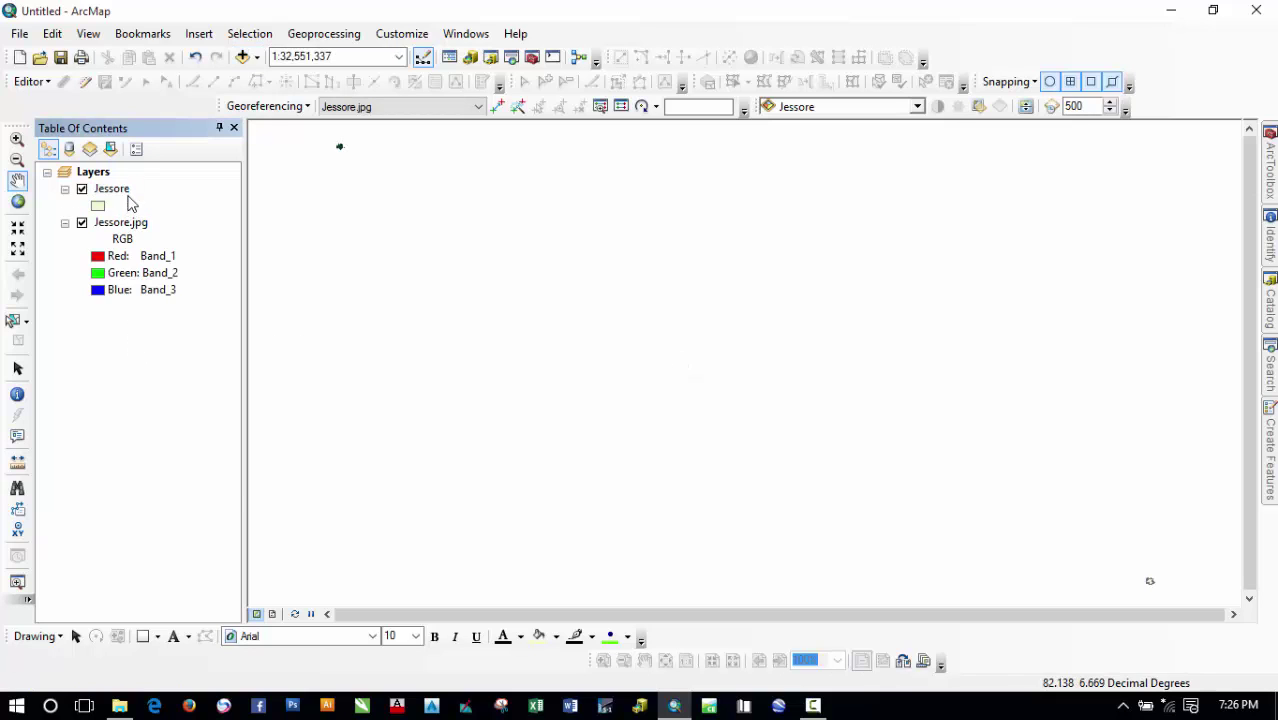
# Compare the locations of the Jessore shapefile and Jessore.jpg by viewing each layer at its full extent
pyautogui.rightClick(112, 189)
pyautogui.click(198, 289)
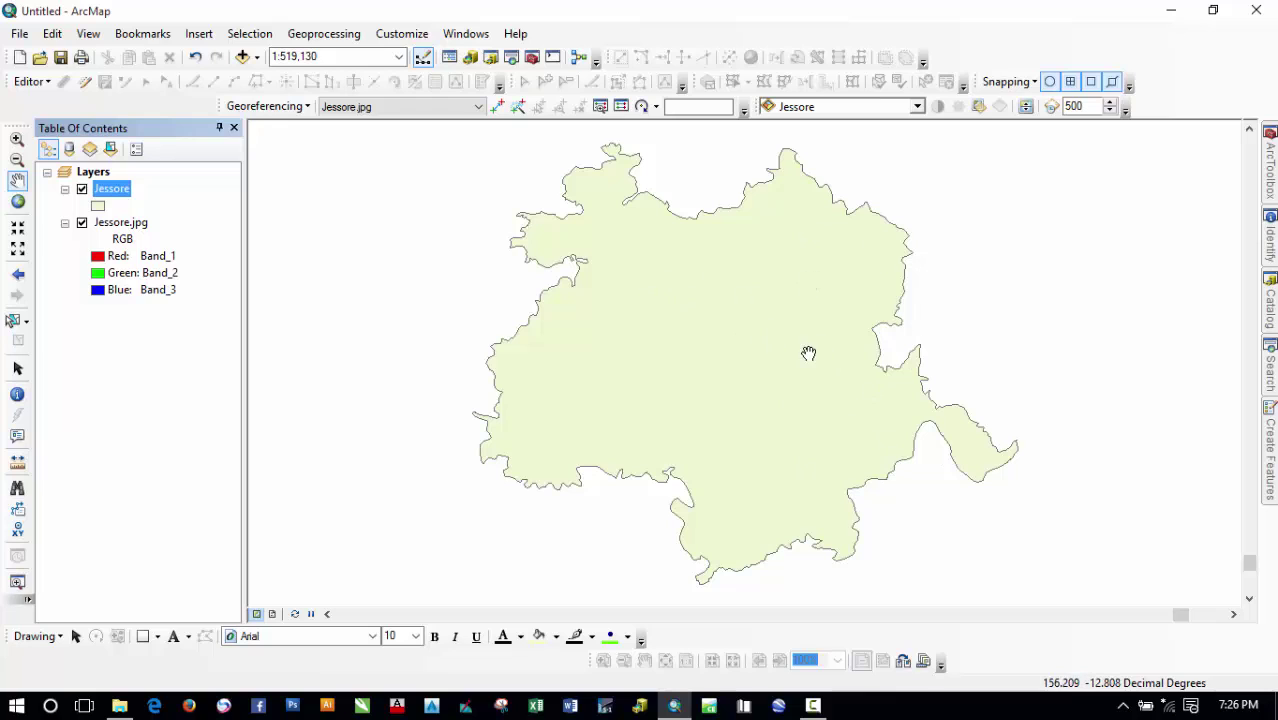
pyautogui.rightClick(132, 226)
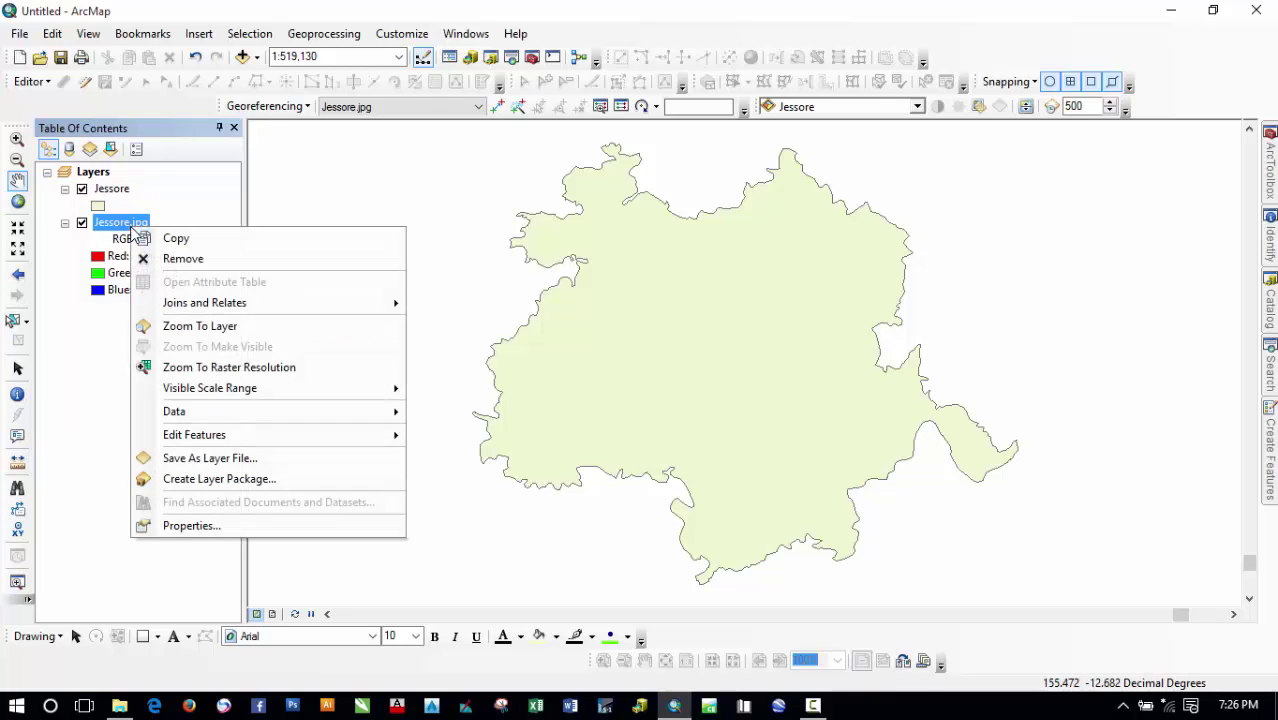
pyautogui.click(259, 330)
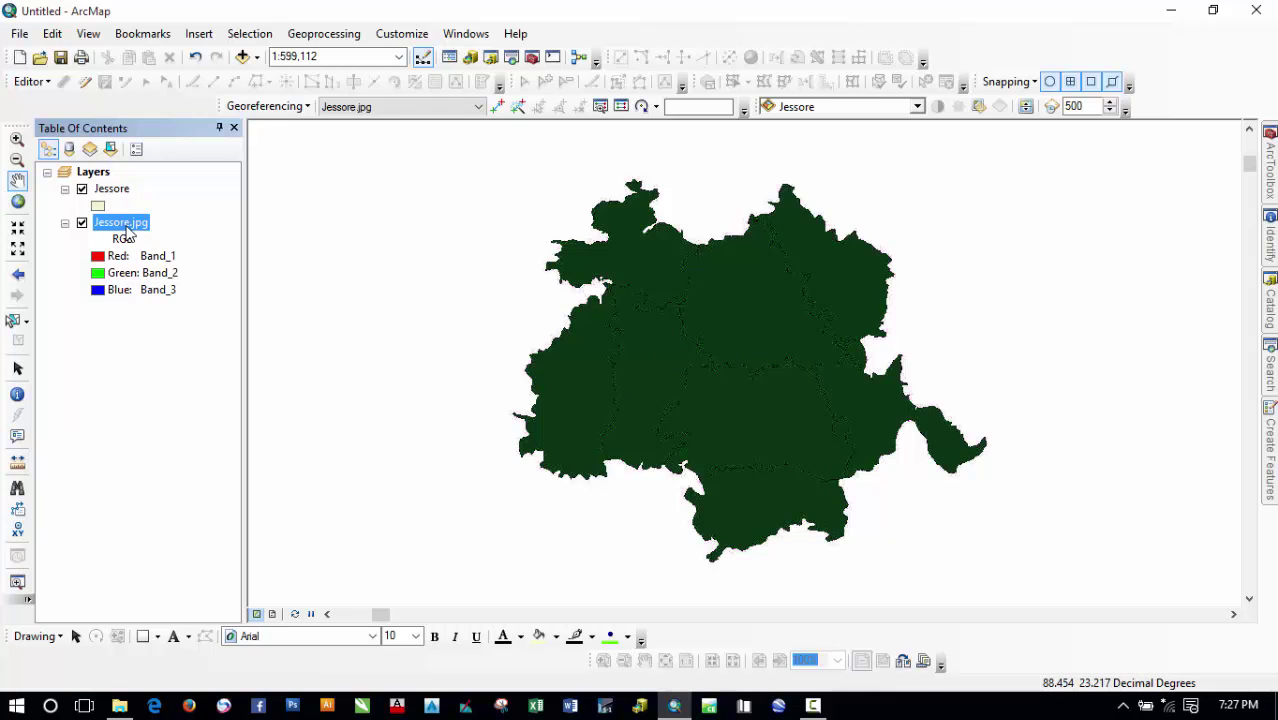
pyautogui.rightClick(120, 190)
pyautogui.click(190, 286)
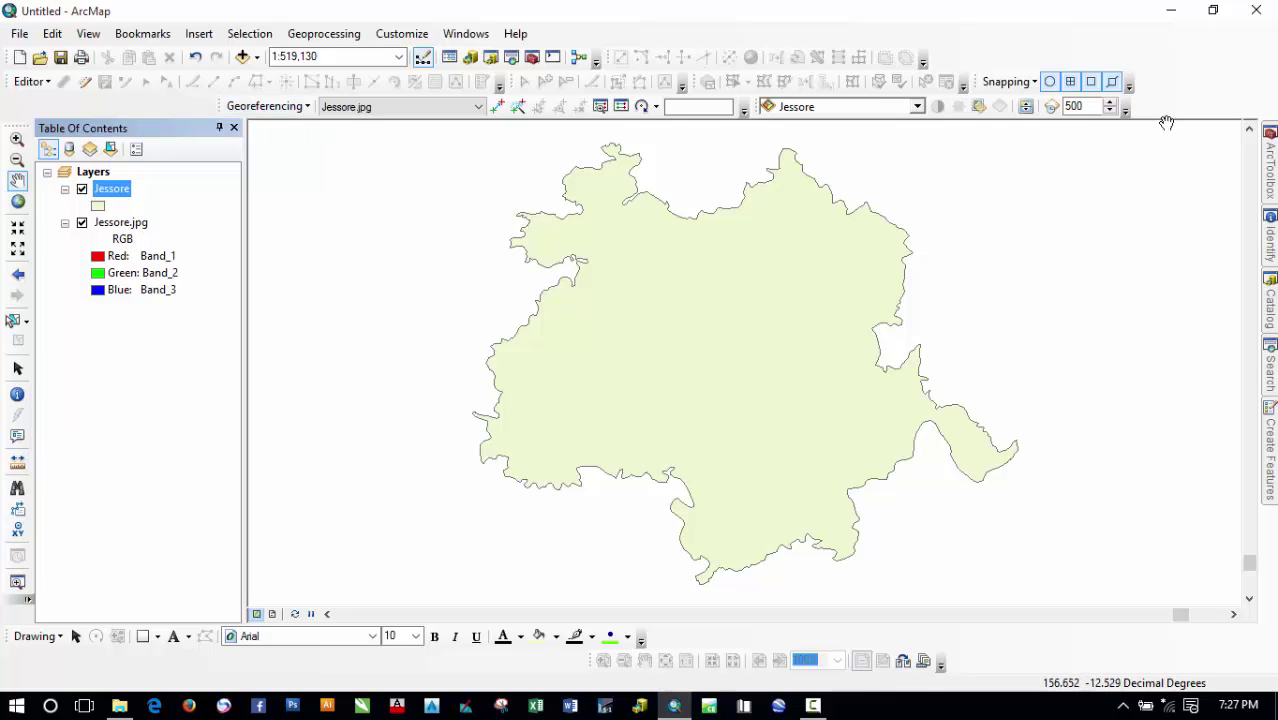
# Show the Spatial Adjustment toolbar and dock it below the Georeferencing toolbar
pyautogui.rightClick(1189, 110)
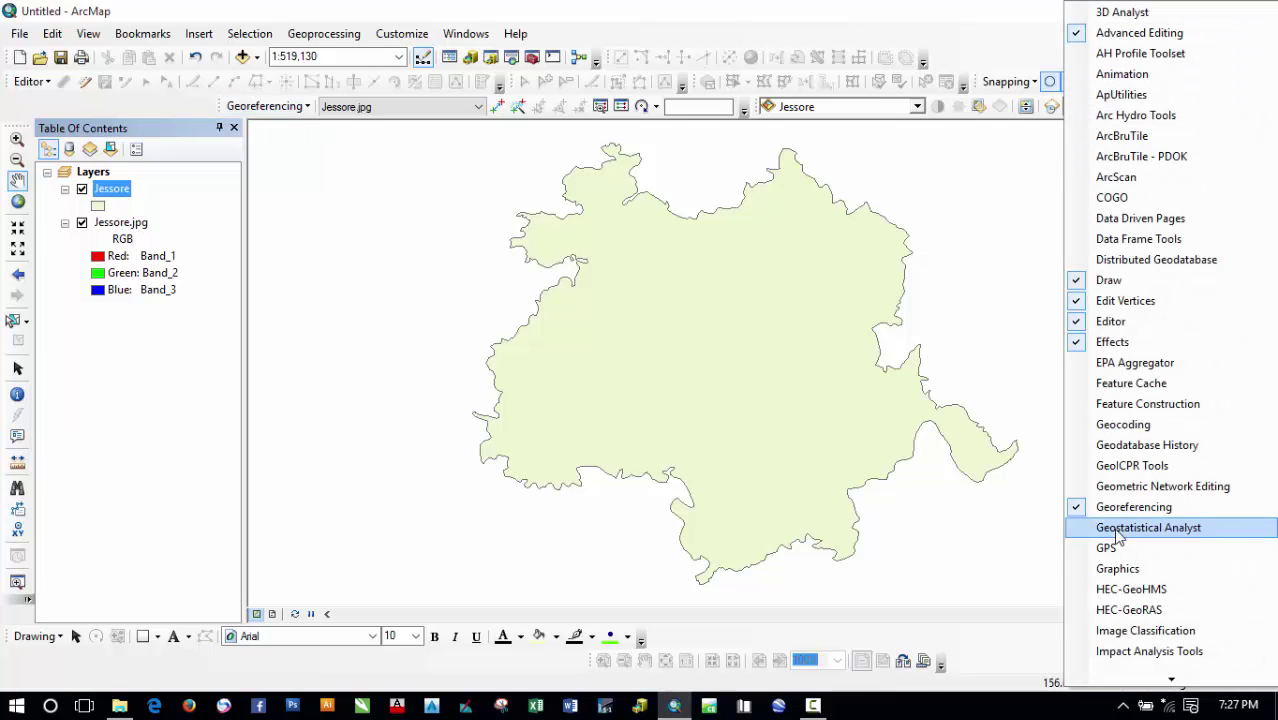
pyautogui.moveTo(1173, 687)
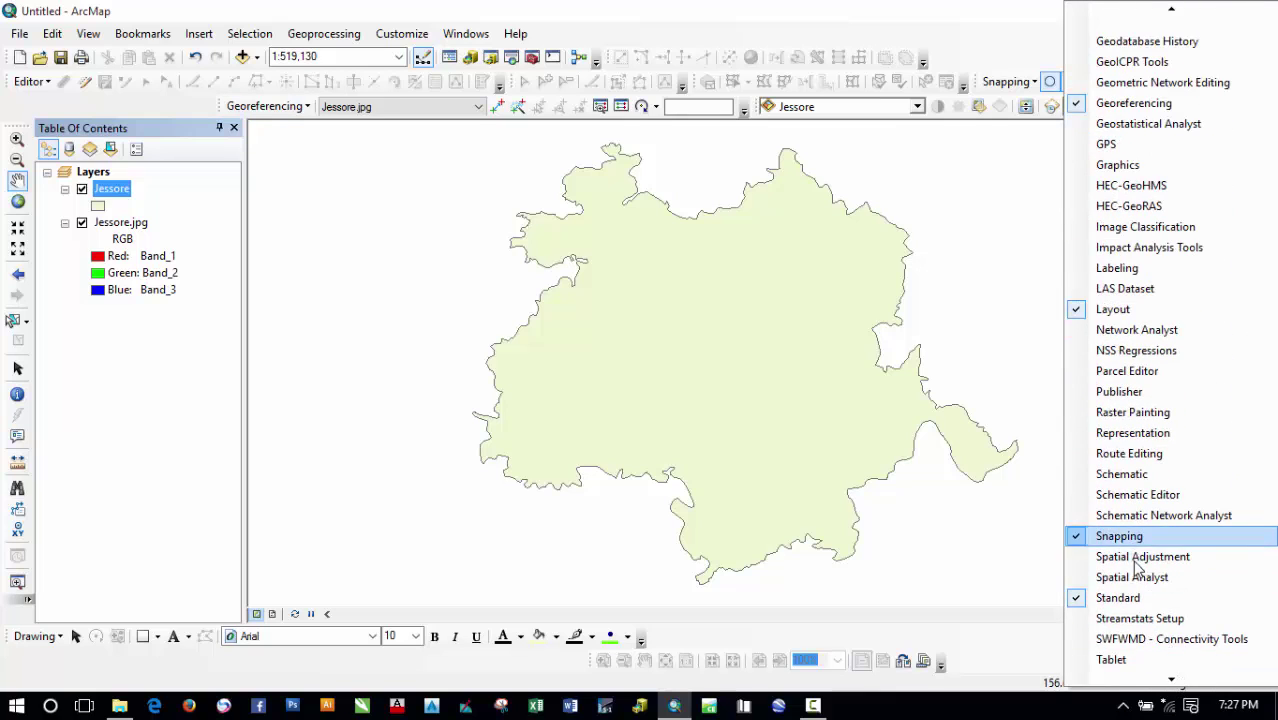
pyautogui.click(1136, 557)
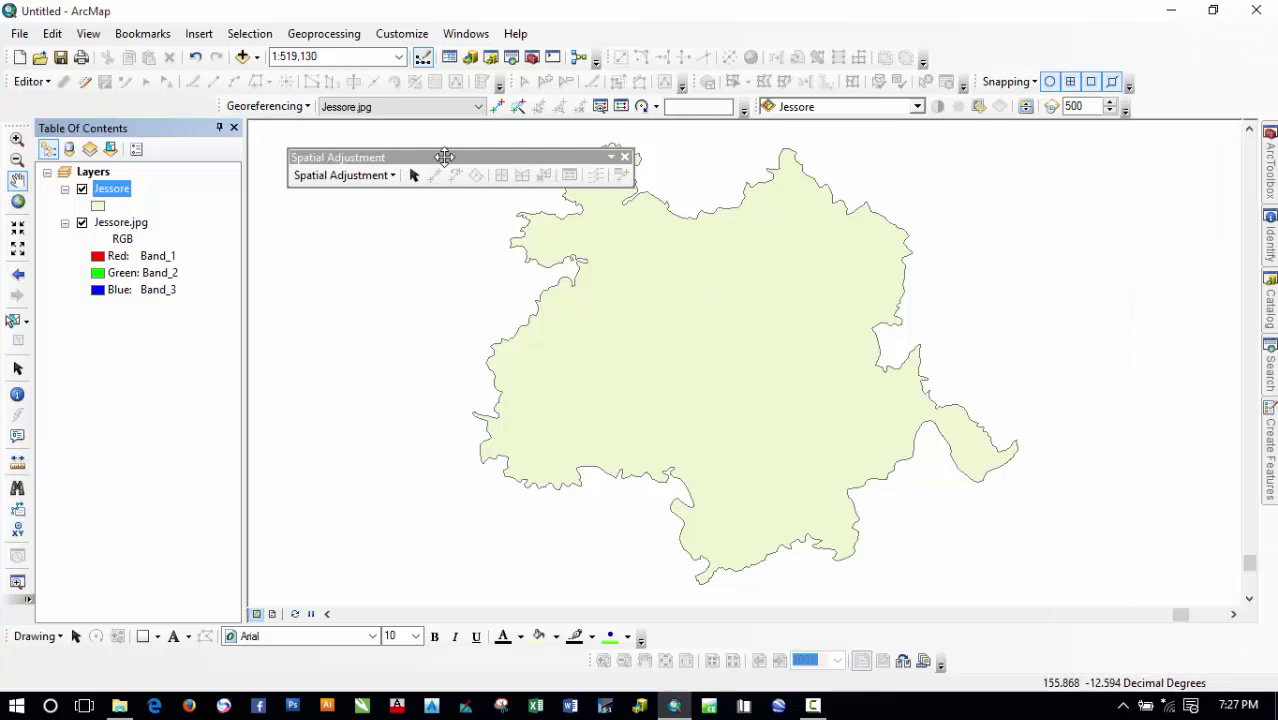
pyautogui.moveTo(445, 157); pyautogui.dragTo(422, 131)
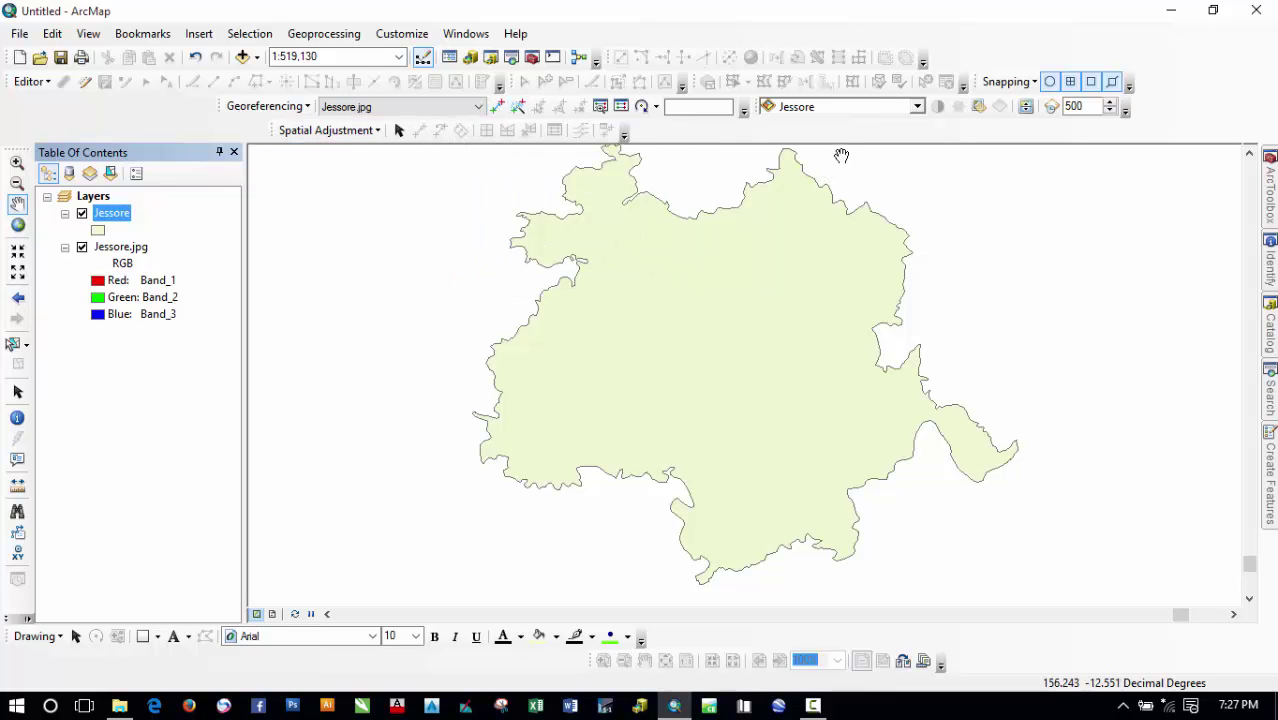
# Start an edit session and set the spatial adjustment input to all features in the Jessore layer
pyautogui.click(33, 82)
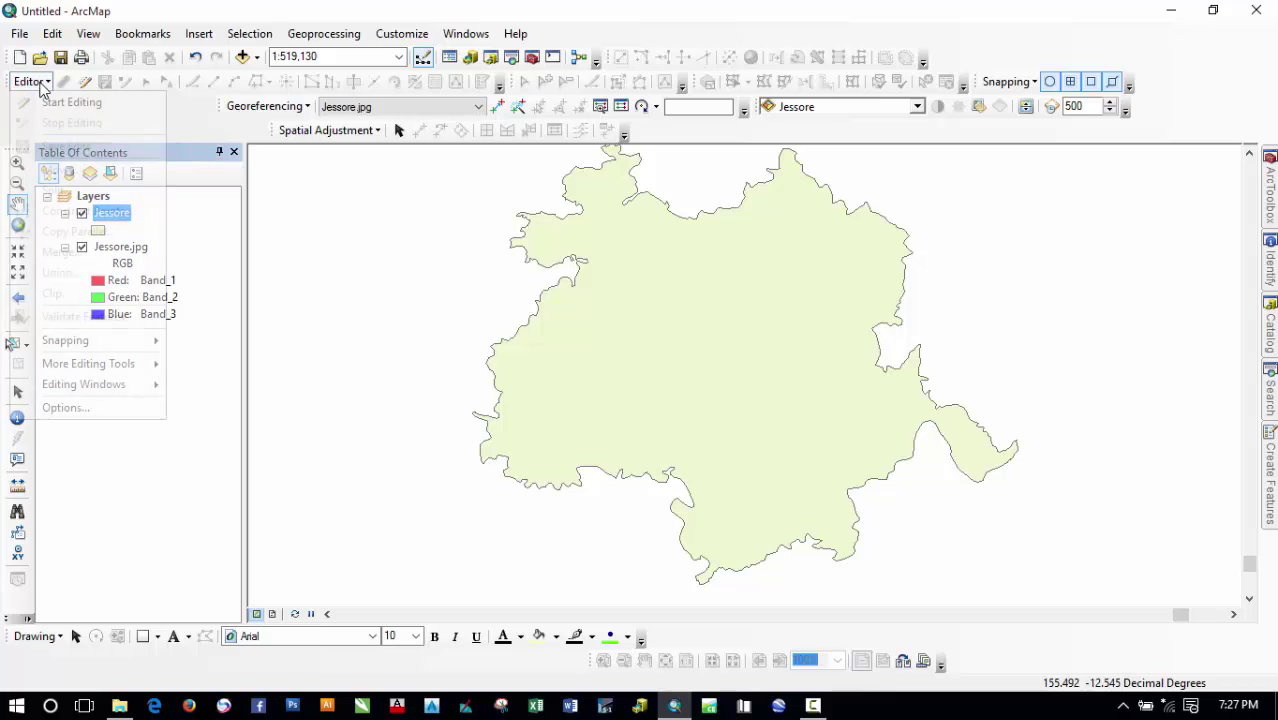
pyautogui.click(42, 104)
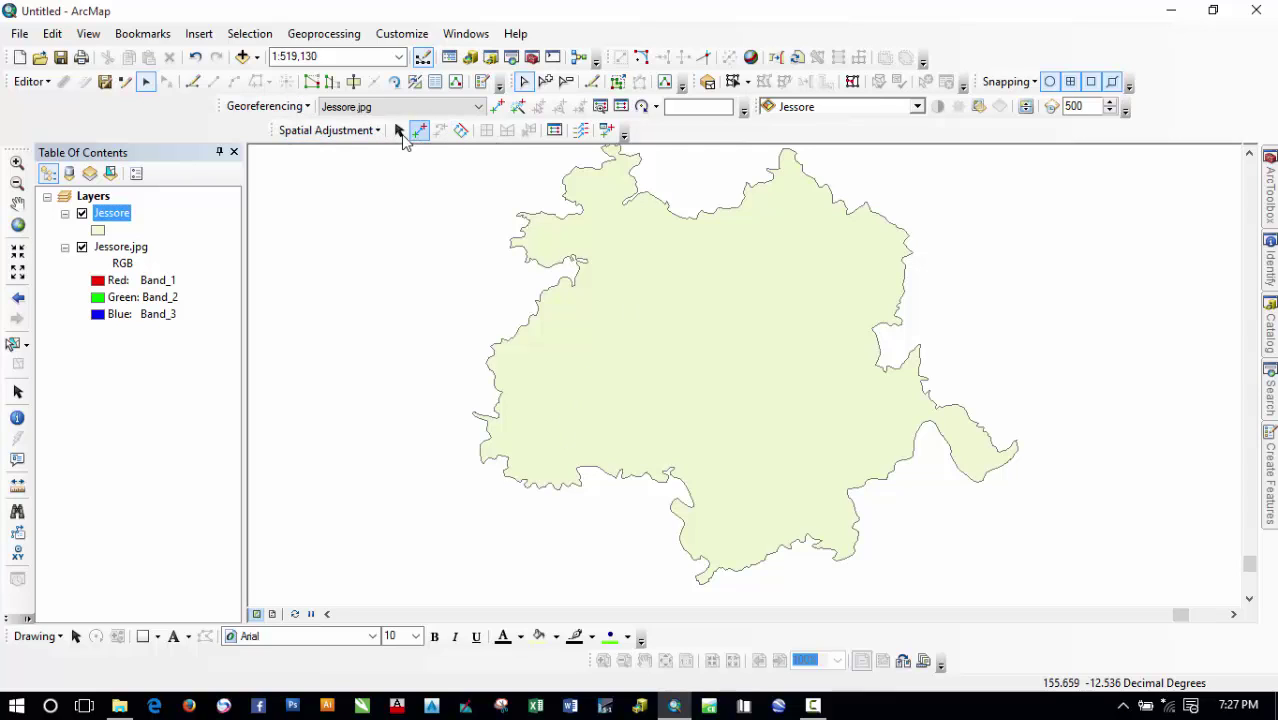
pyautogui.click(329, 130)
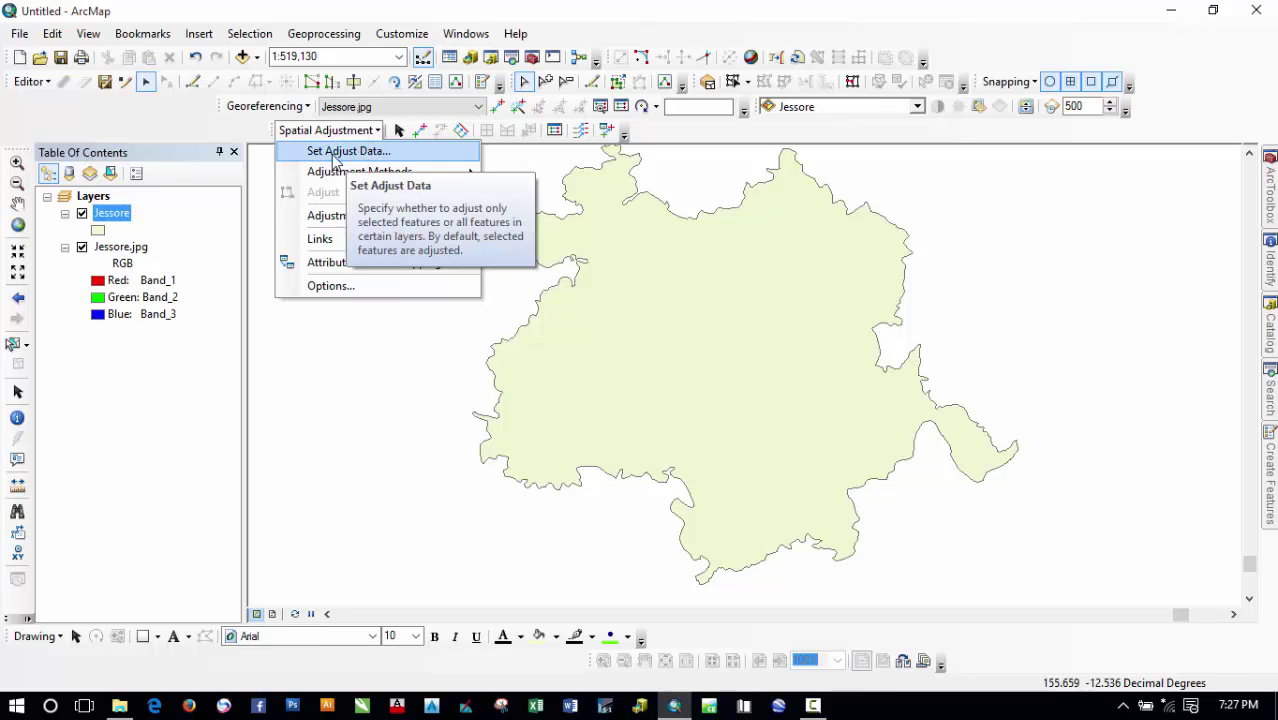
pyautogui.click(335, 152)
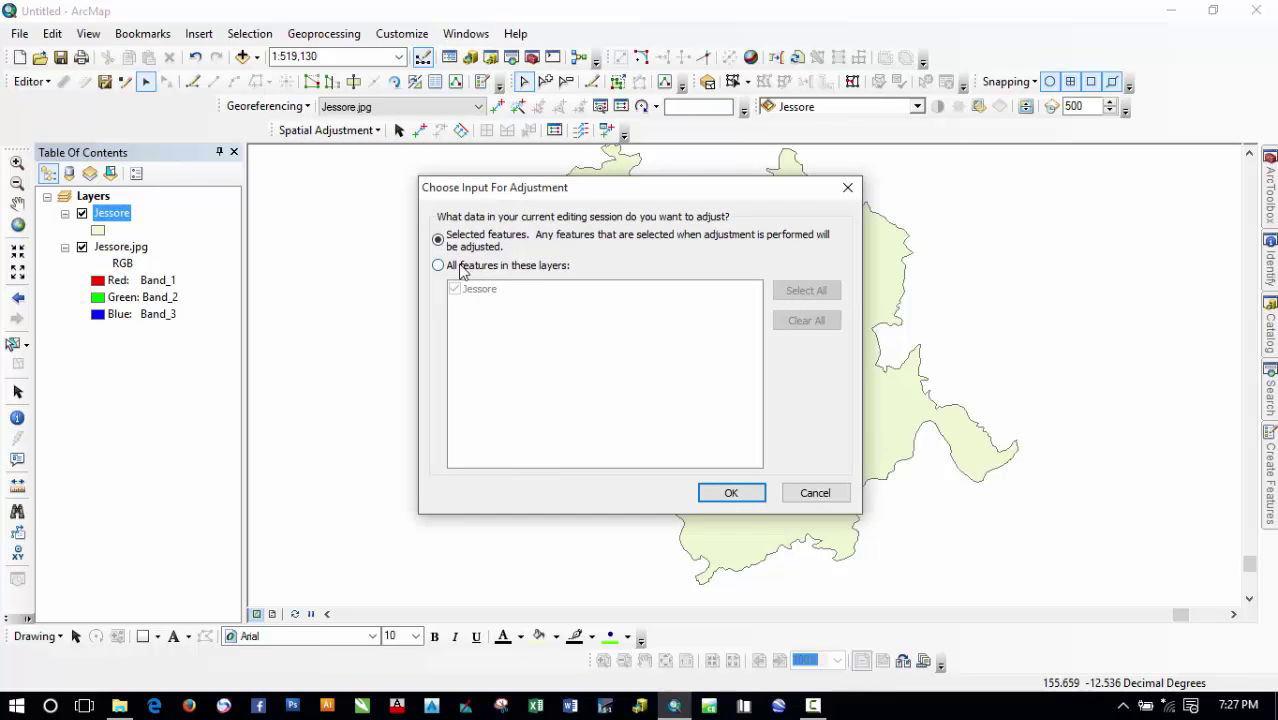
pyautogui.click(461, 267)
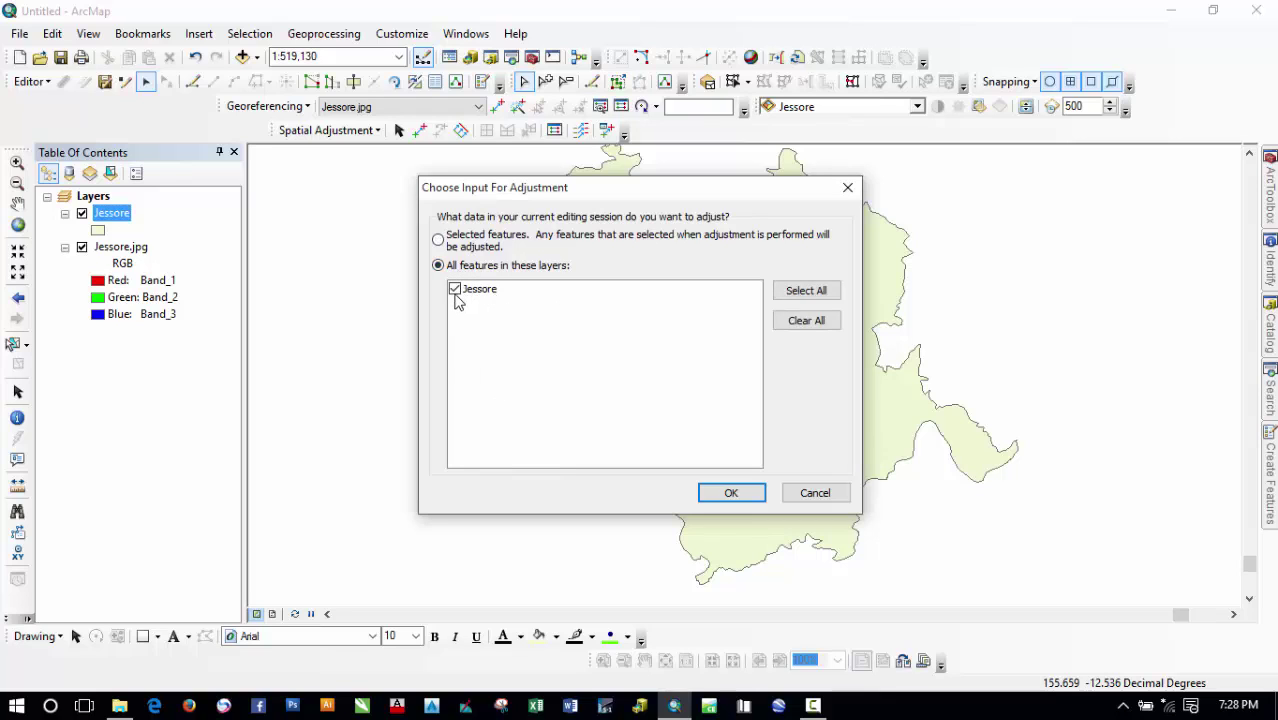
pyautogui.click(725, 491)
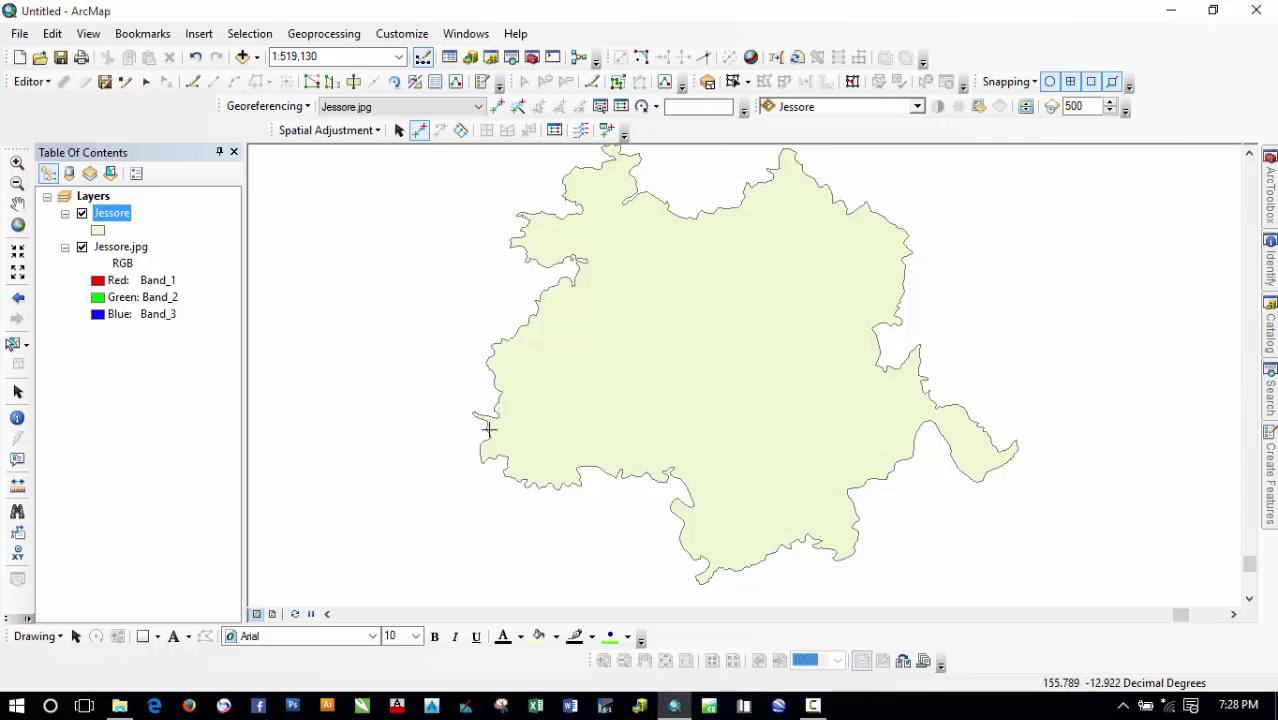
# Create a displacement link from the narrow western tip of the Jessore polygon to the same tip on Jessore.jpg
pyautogui.scroll(-2, 468, 431)
pyautogui.scroll(-1, 472, 416)
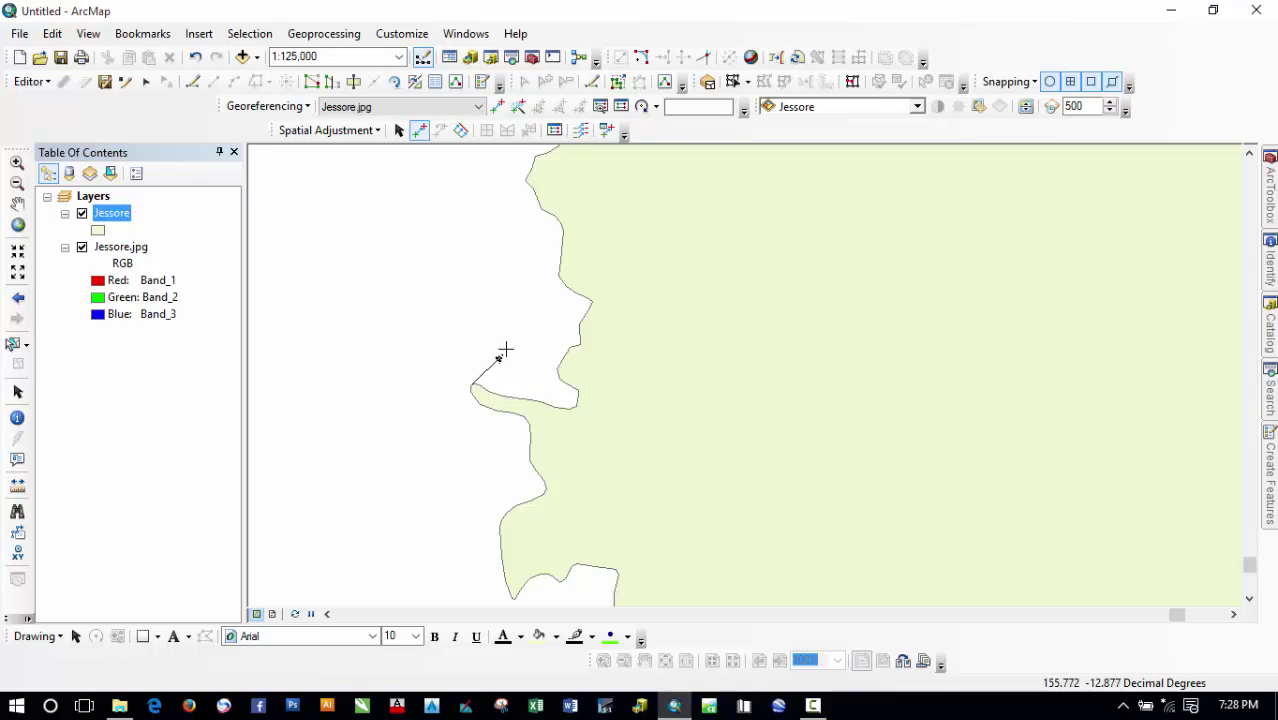
pyautogui.scroll(2, 479, 365)
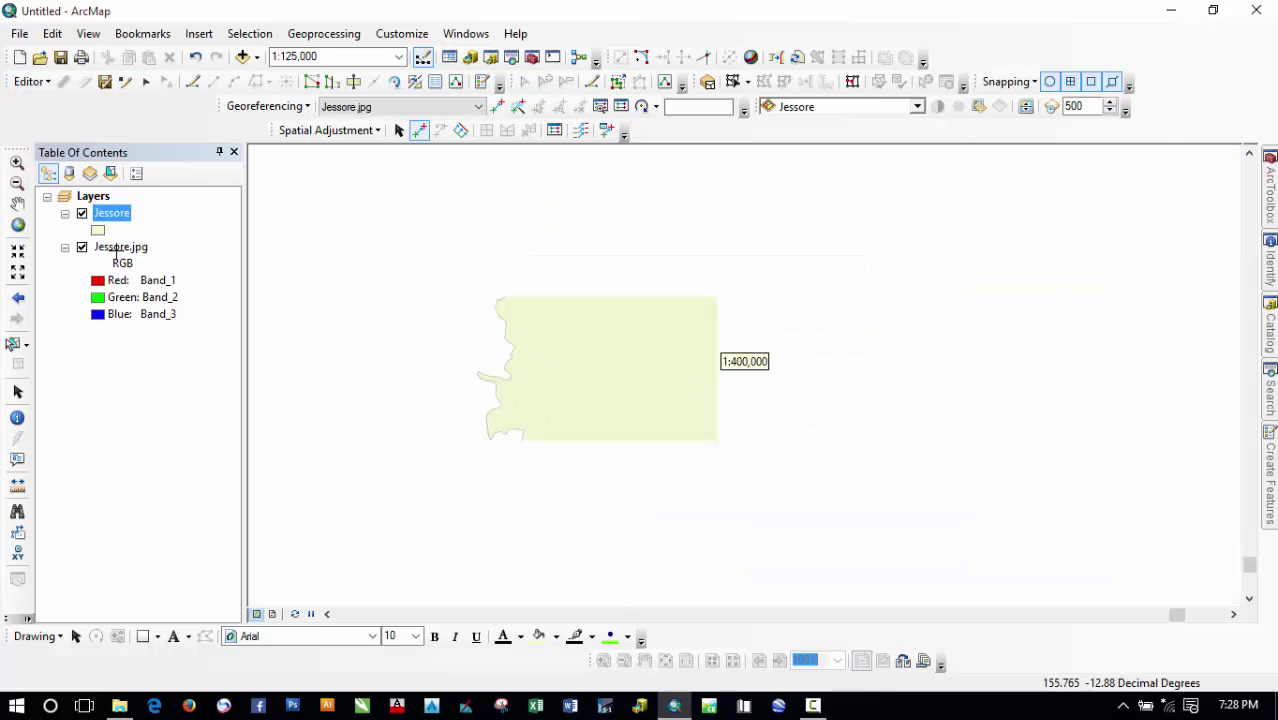
pyautogui.click(120, 247)
pyautogui.rightClick(118, 248)
pyautogui.click(218, 346)
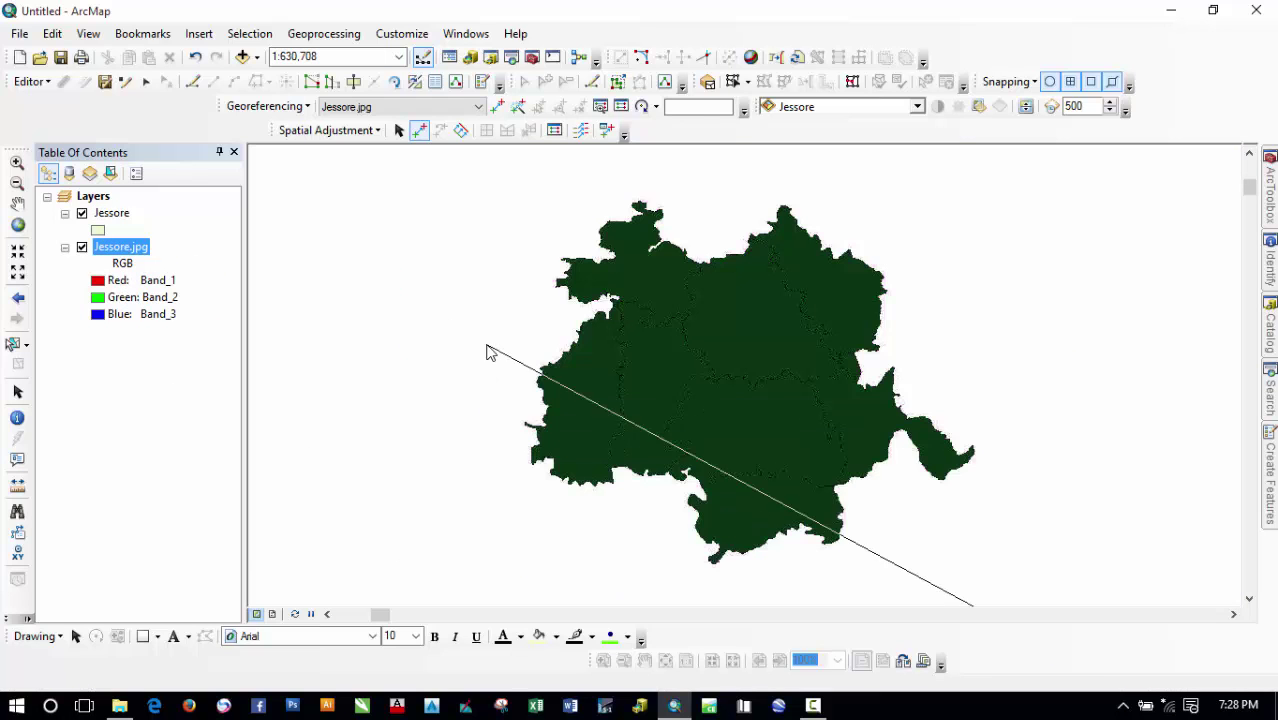
pyautogui.scroll(-4, 522, 422)
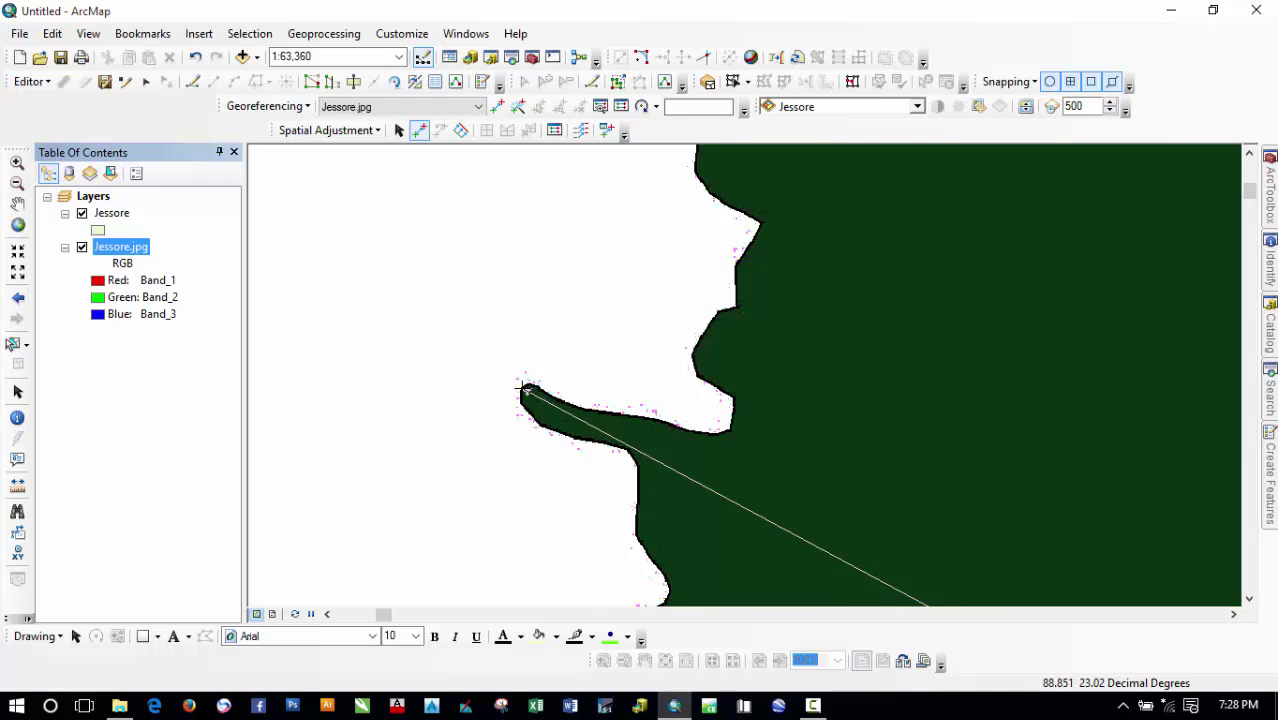
pyautogui.click(520, 388)
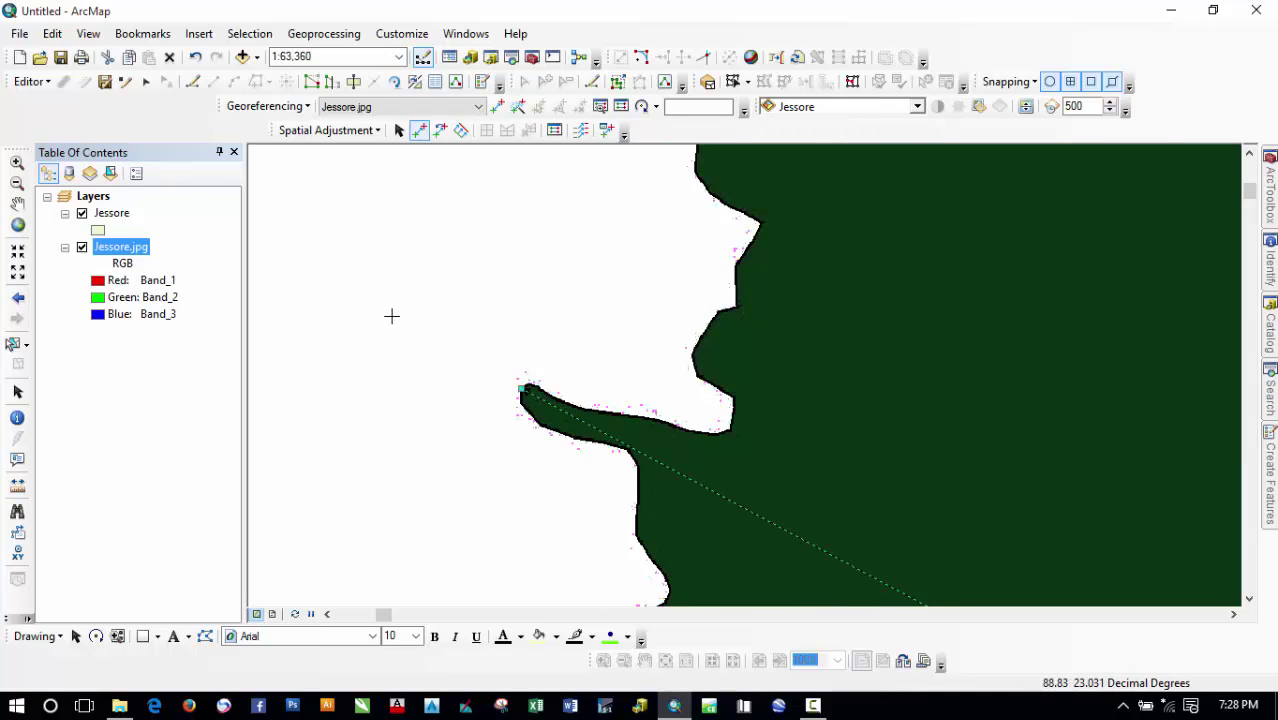
# Create a second displacement link from the small notch on the Jessore polygon's northern boundary to the matching corner on Jessore.jpg
pyautogui.click(110, 215)
pyautogui.rightClick(125, 212)
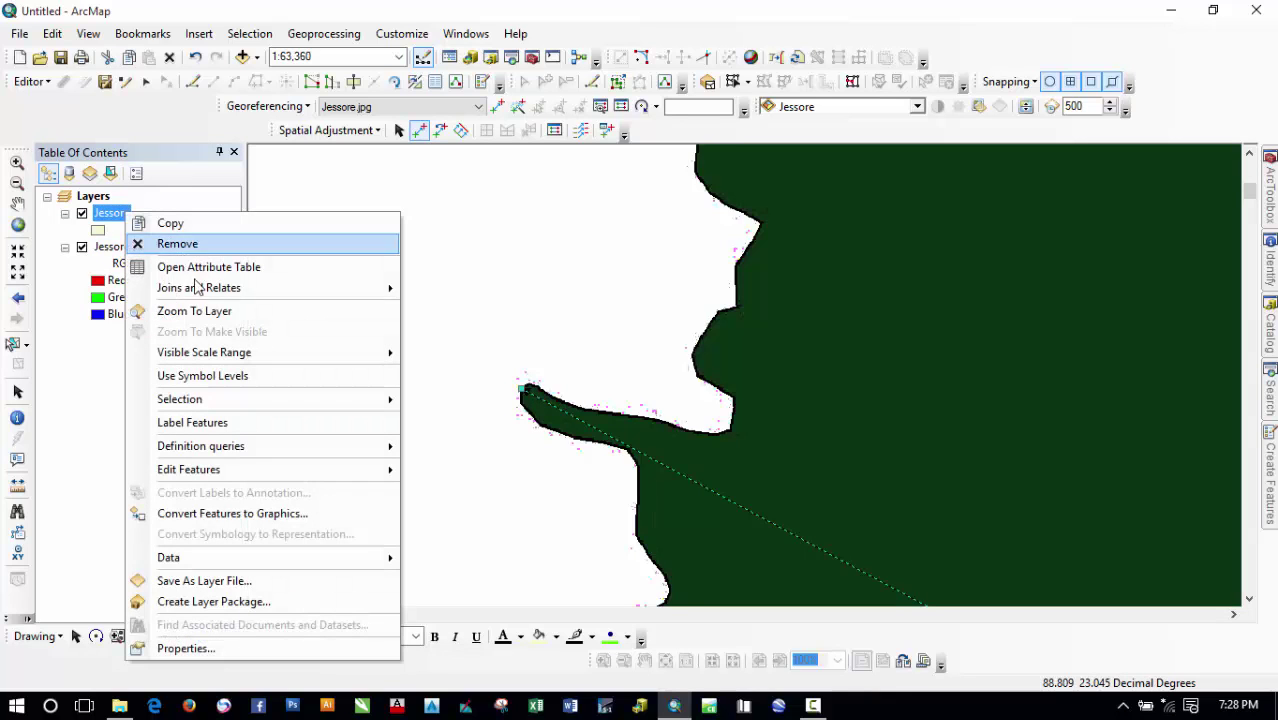
pyautogui.click(208, 312)
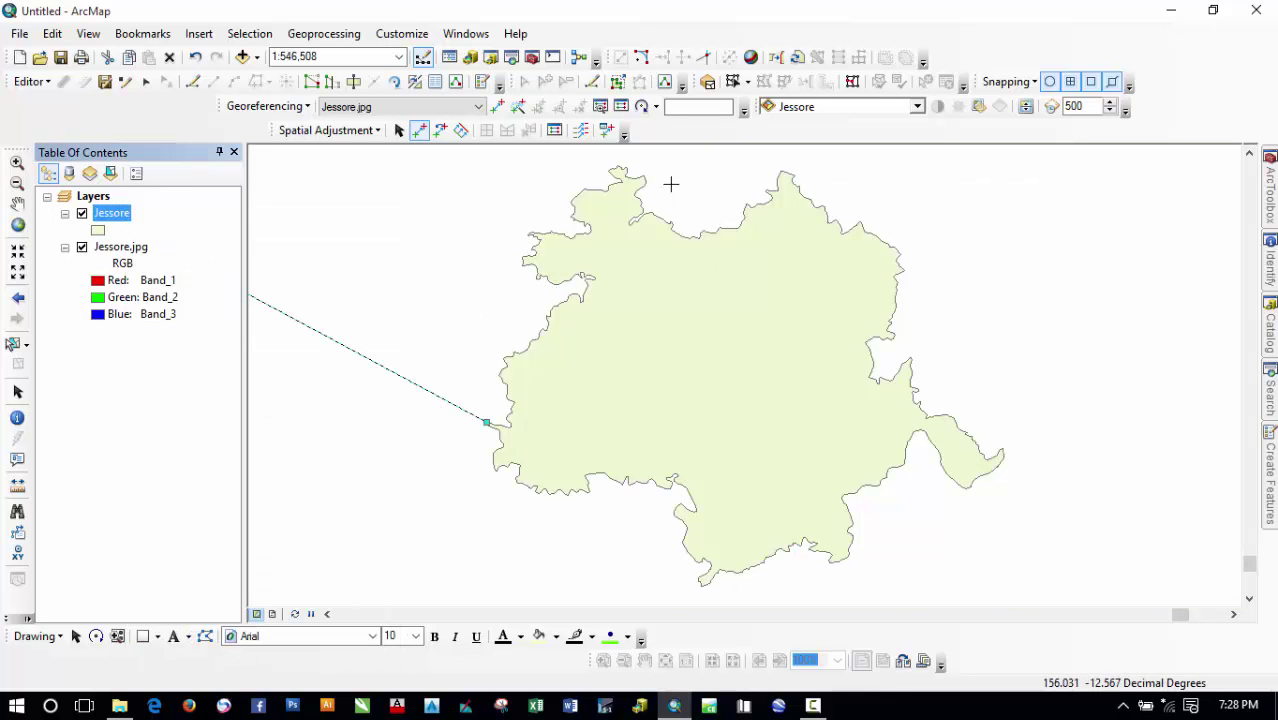
pyautogui.scroll(-1, 645, 166)
pyautogui.scroll(-3, 645, 166)
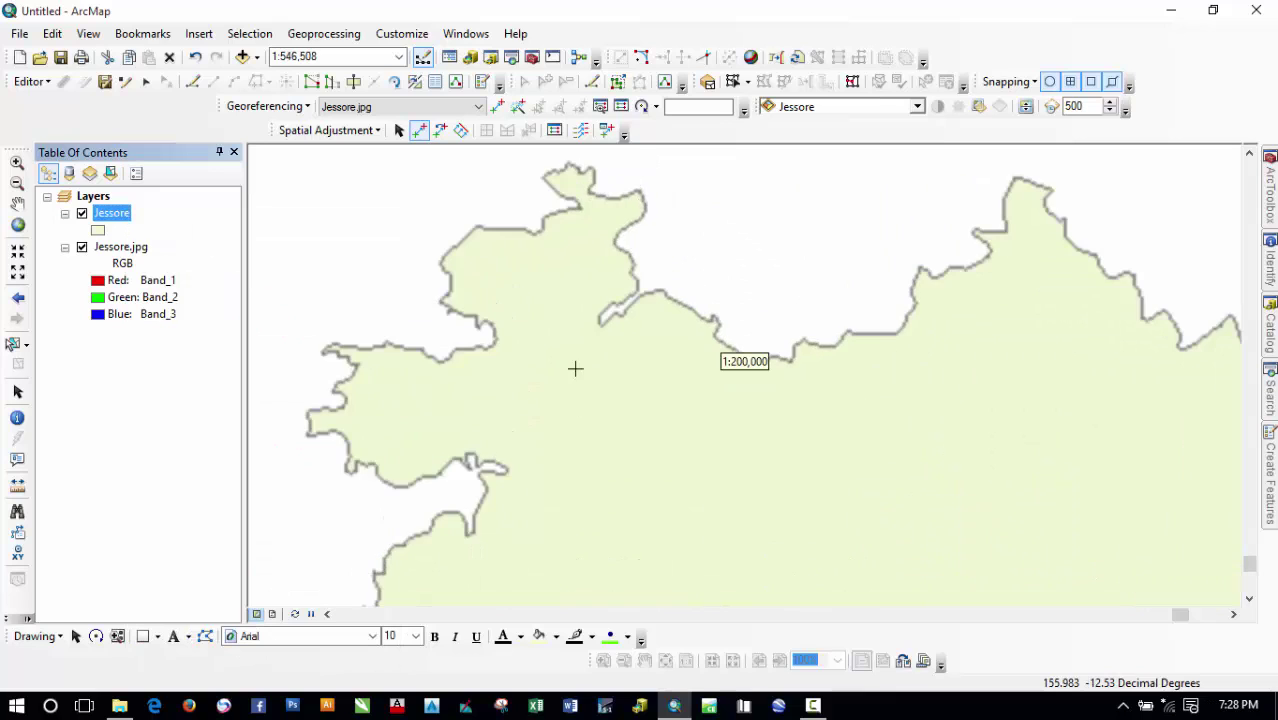
pyautogui.scroll(-1, 714, 310)
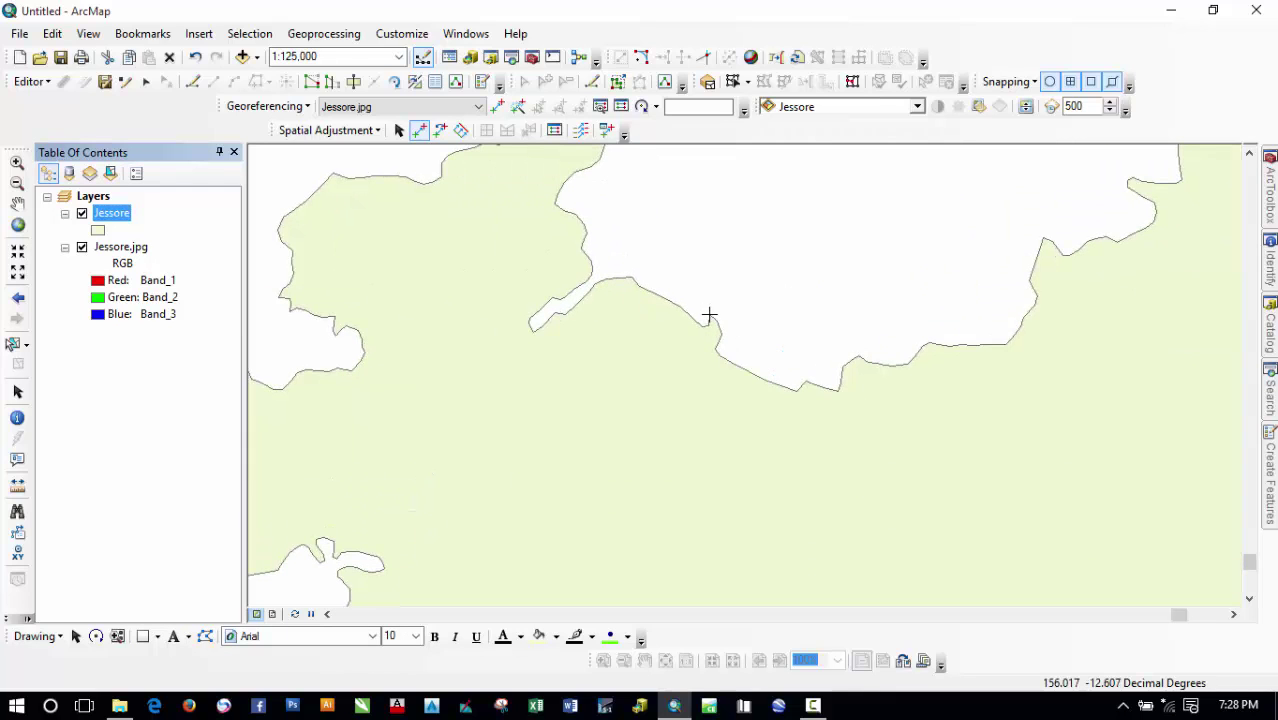
pyautogui.click(709, 316)
pyautogui.keyDown('ctrl'); pyautogui.click(132, 252); pyautogui.keyUp('ctrl')
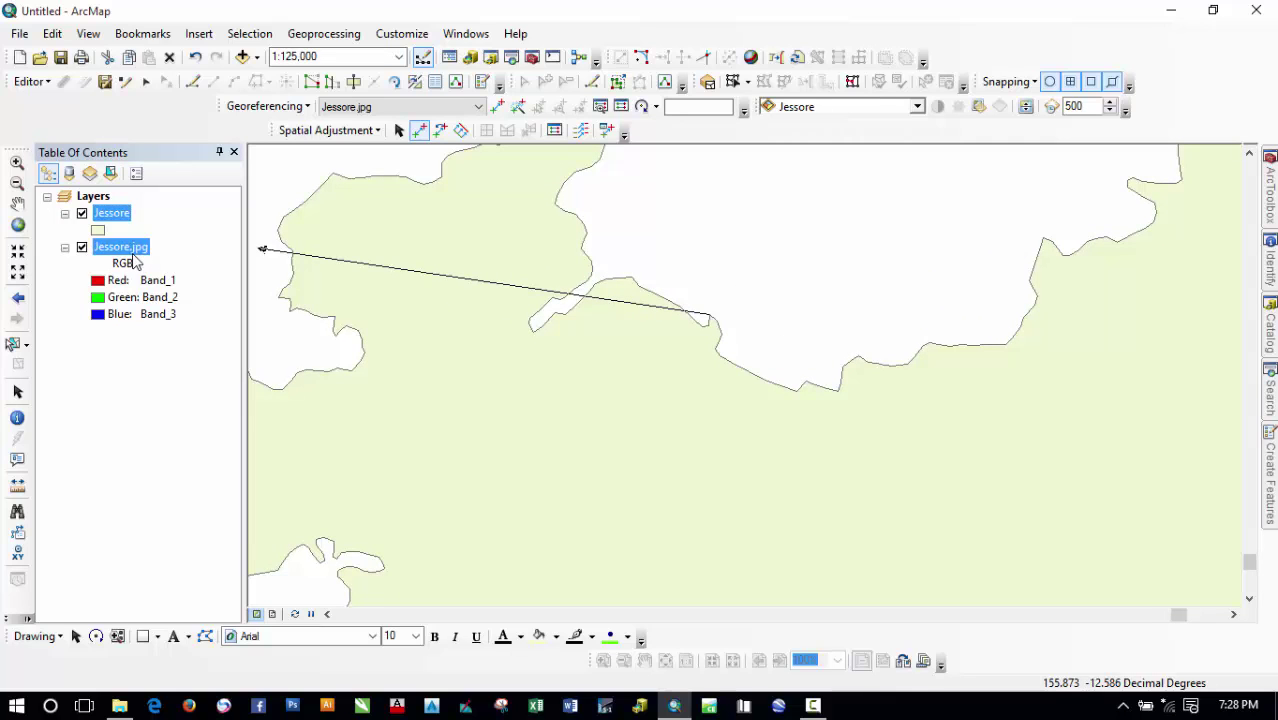
pyautogui.rightClick(135, 252)
pyautogui.click(207, 348)
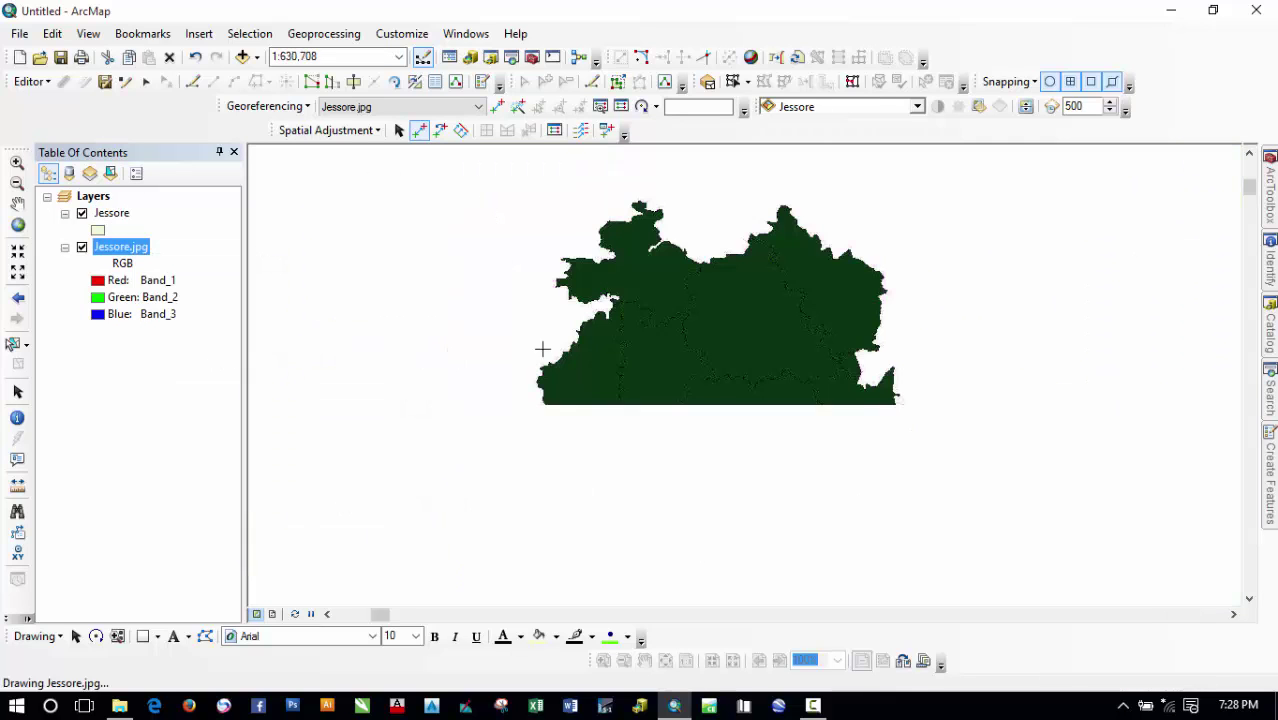
pyautogui.scroll(-3, 680, 245)
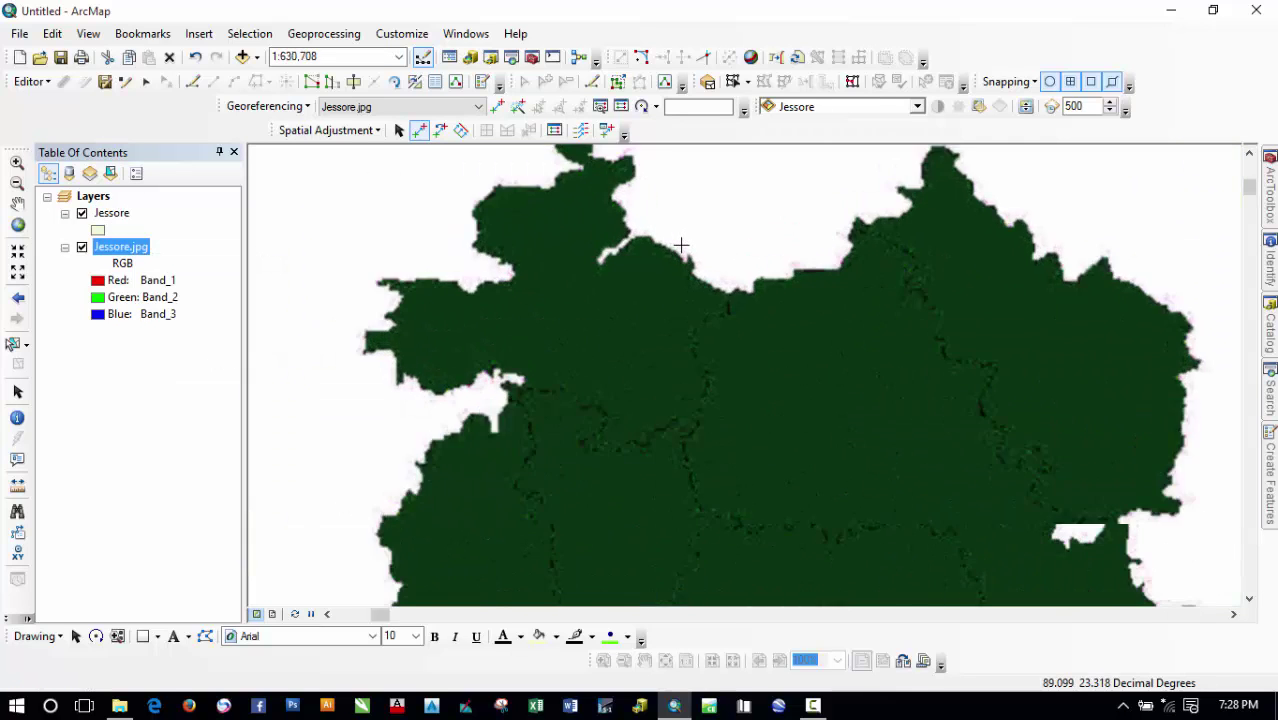
pyautogui.scroll(-5, 680, 245)
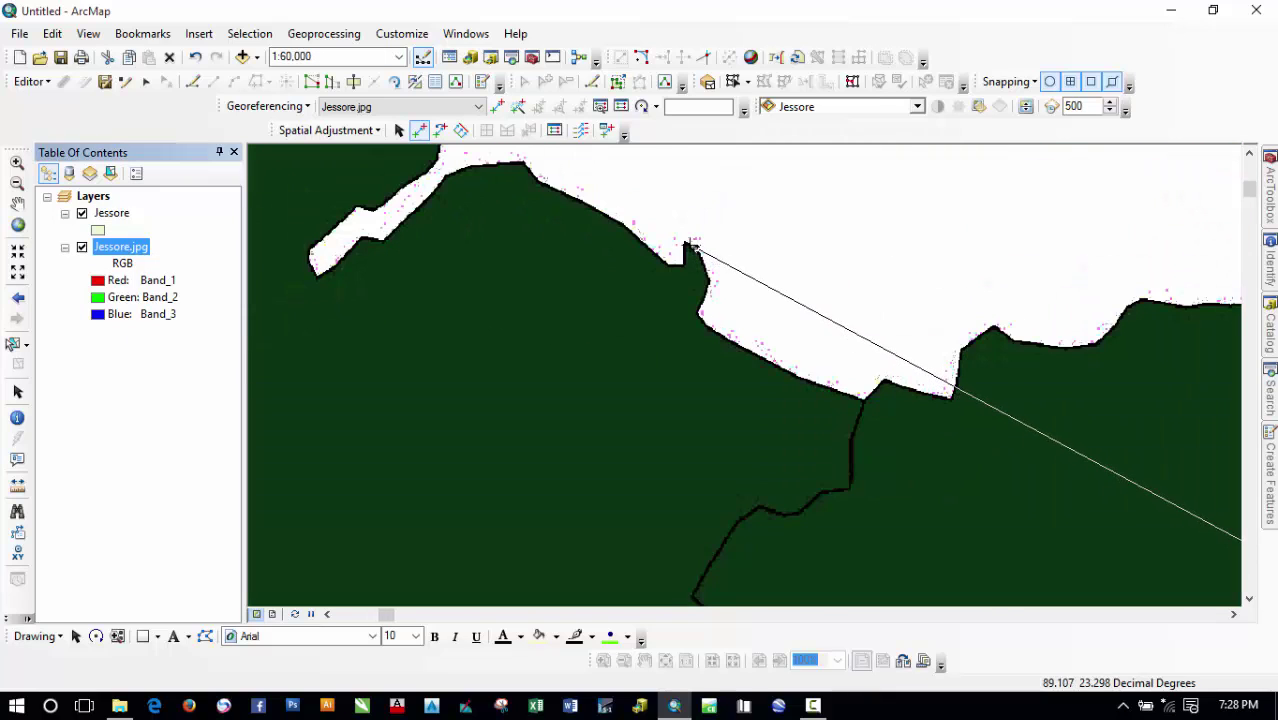
pyautogui.click(688, 245)
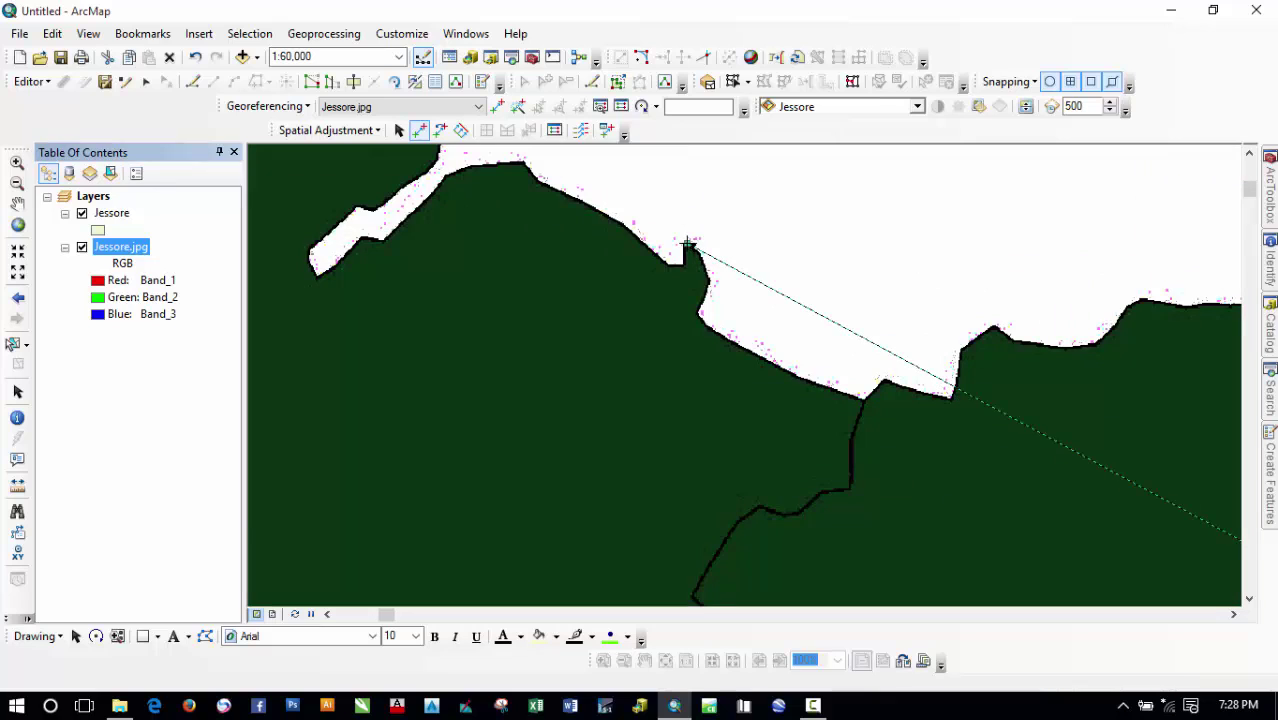
# Create a third displacement link from the tip of the Jessore polygon's eastern hook to the same tip on Jessore.jpg
pyautogui.rightClick(112, 214)
pyautogui.click(185, 309)
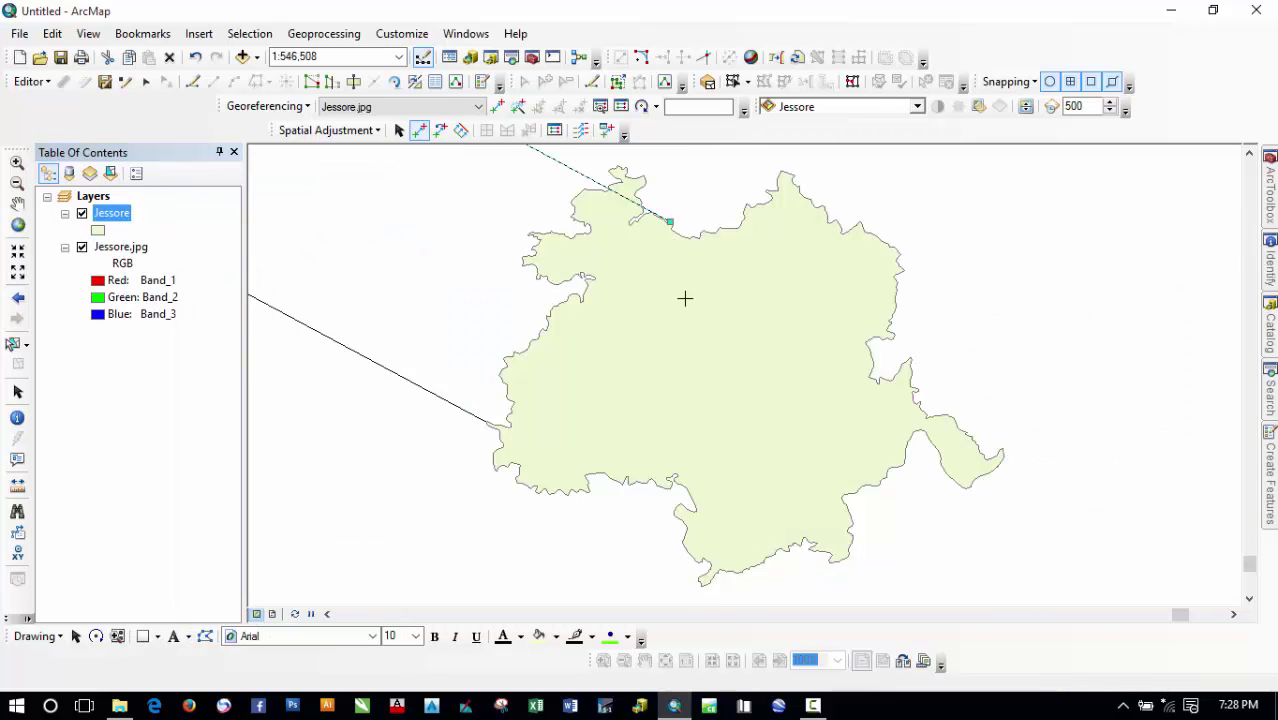
pyautogui.scroll(5, 1024, 465)
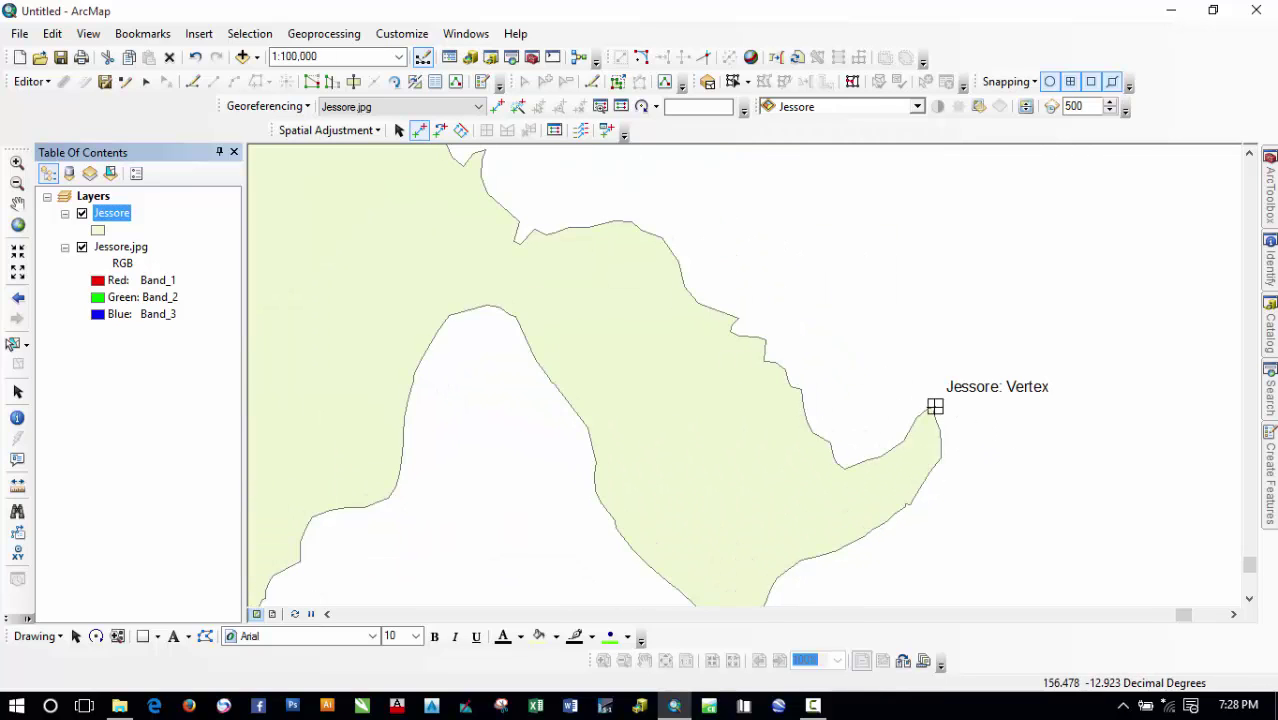
pyautogui.click(933, 406)
pyautogui.click(266, 283)
pyautogui.click(128, 248)
pyautogui.rightClick(136, 250)
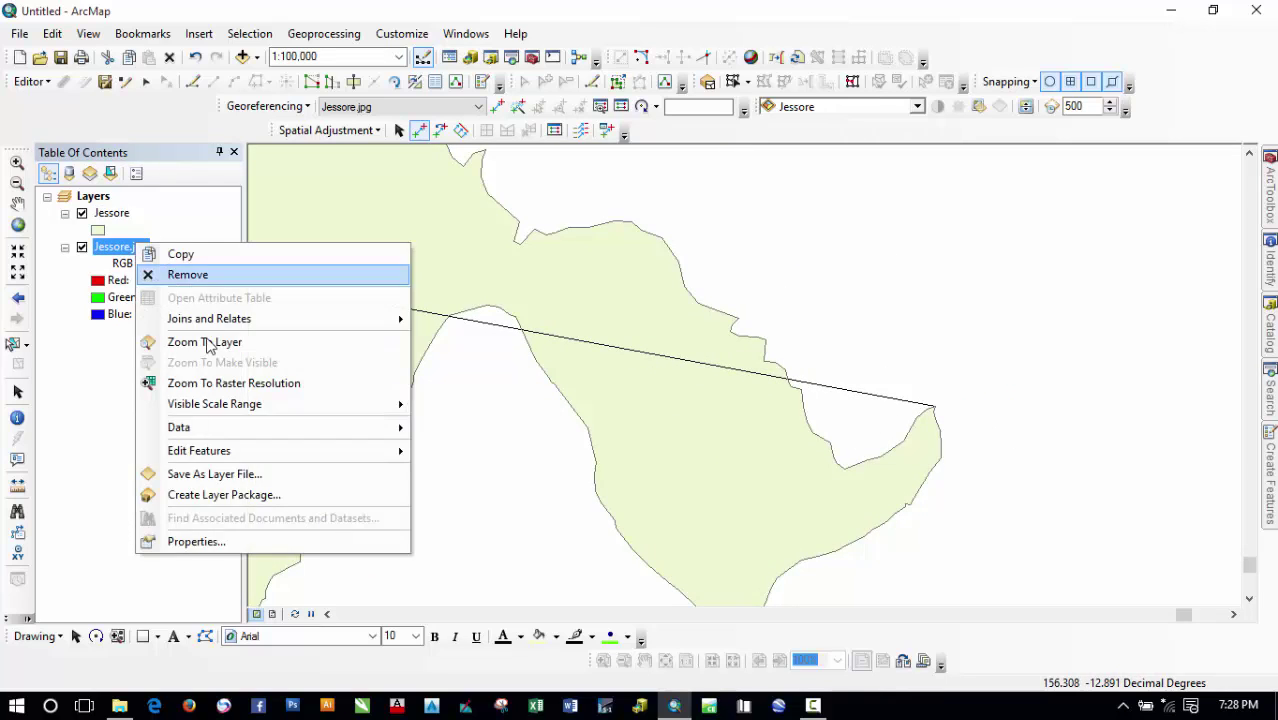
pyautogui.click(210, 340)
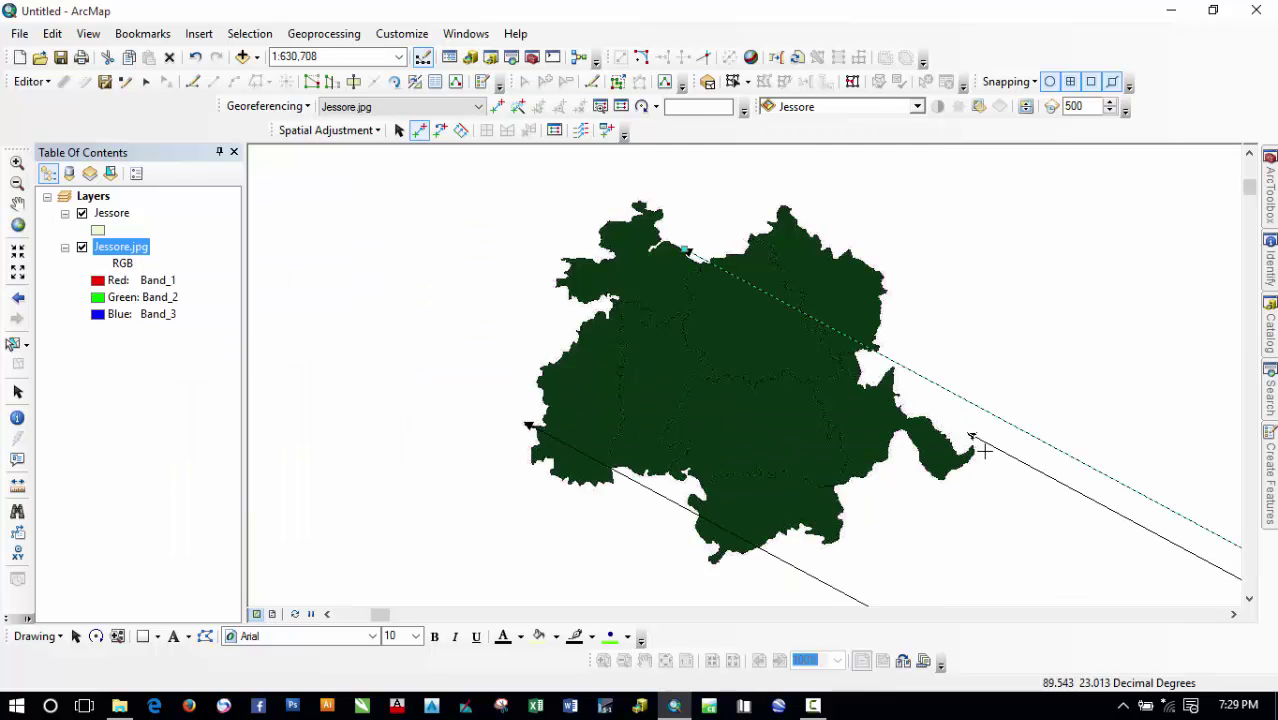
pyautogui.scroll(5, 970, 448)
pyautogui.scroll(2, 970, 448)
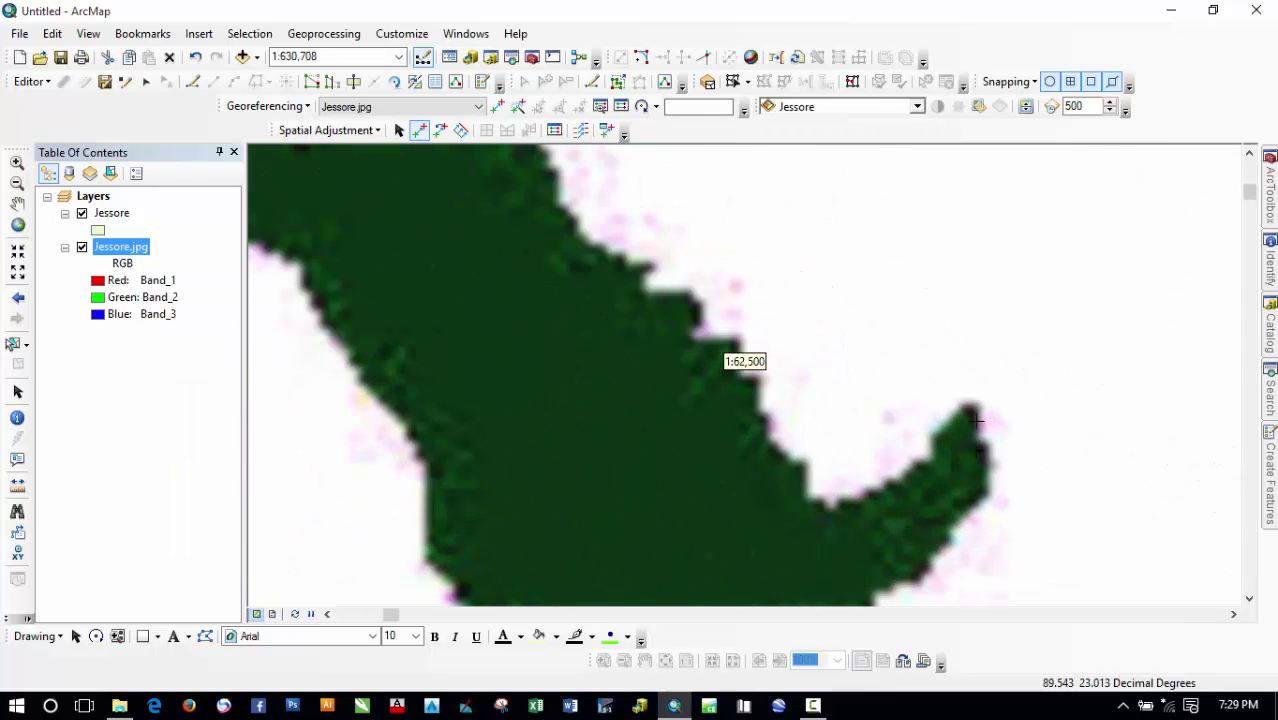
pyautogui.scroll(3, 976, 421)
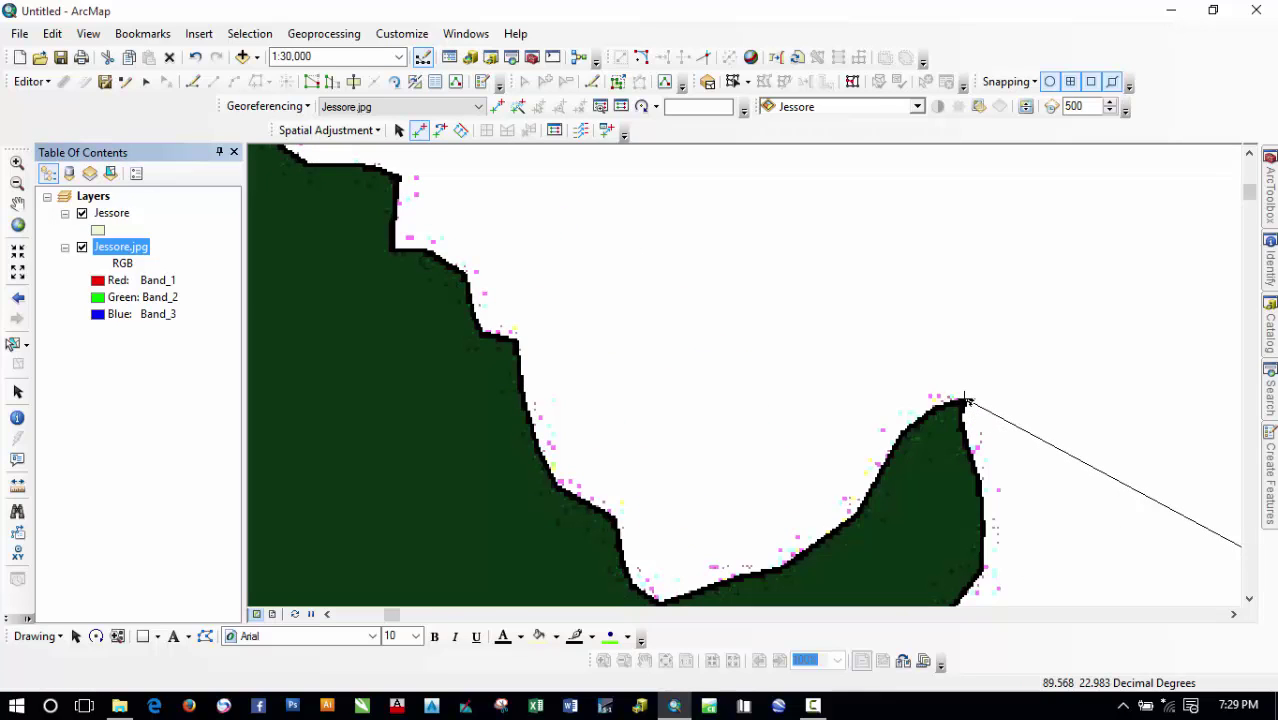
# Review the available adjustment methods, and inspect the adjustment preview at full extent before closing it
pyautogui.scroll(-2, 709, 352)
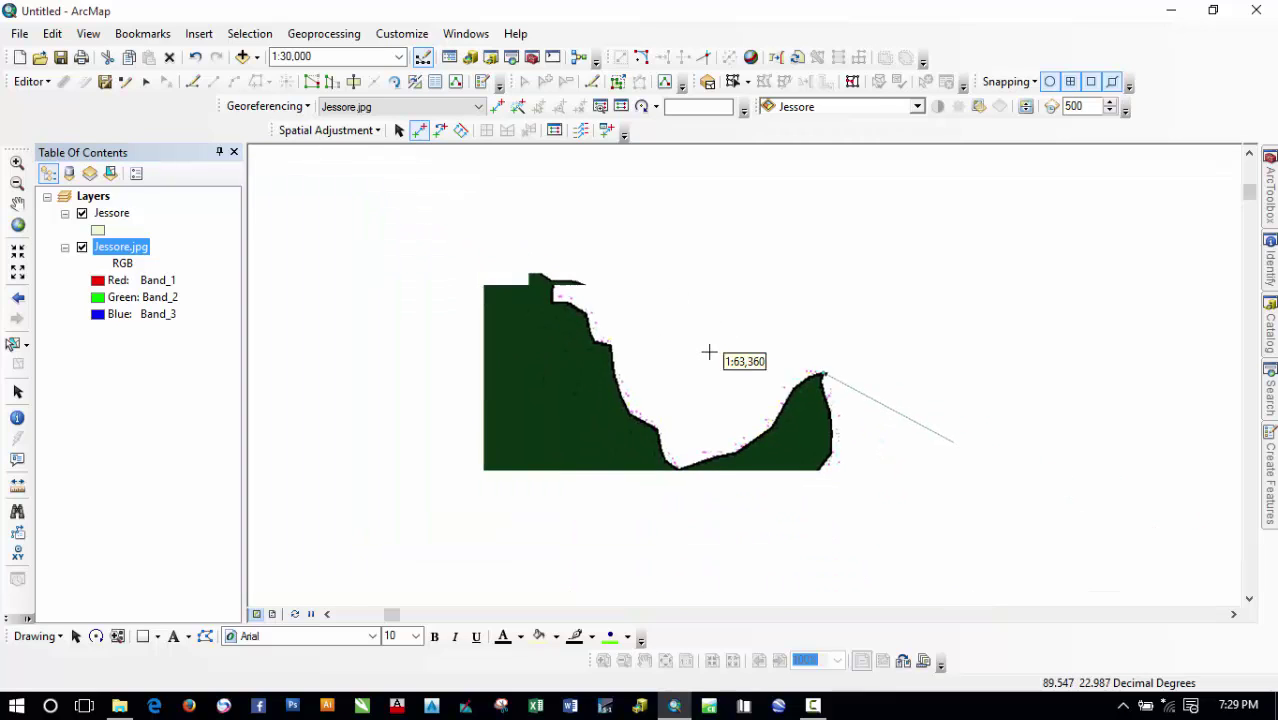
pyautogui.scroll(-2, 709, 352)
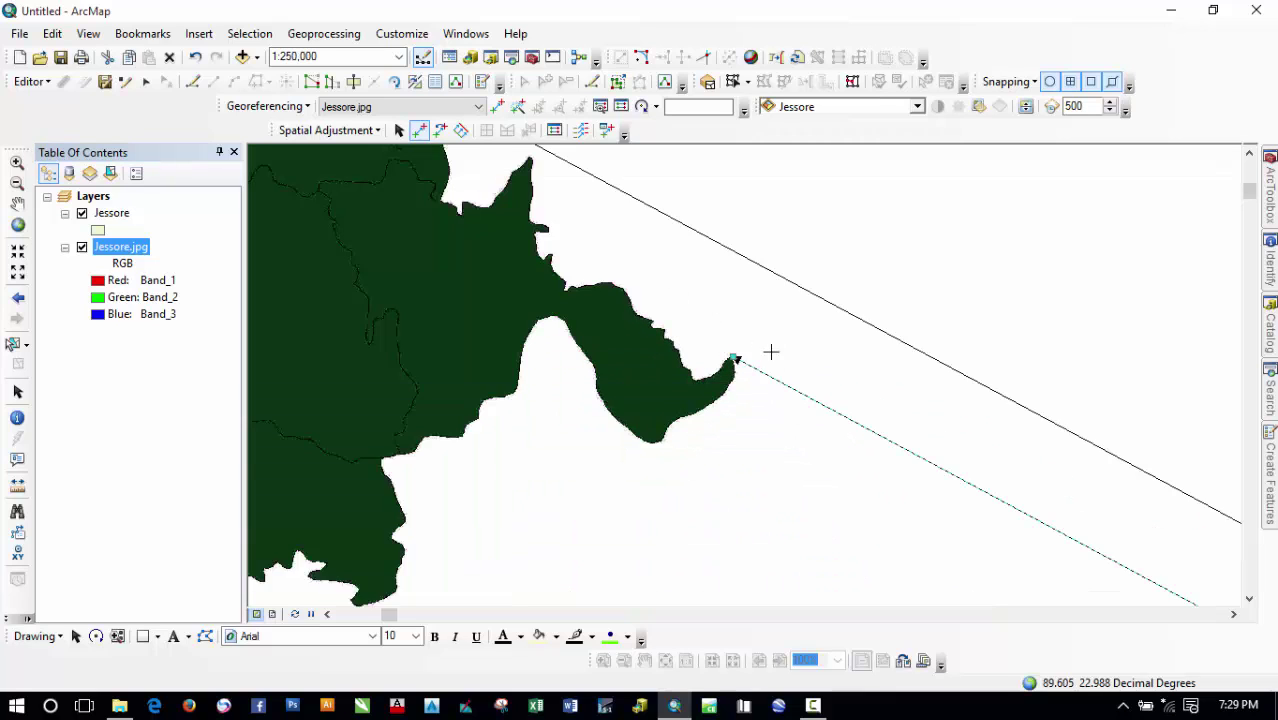
pyautogui.scroll(-2, 799, 361)
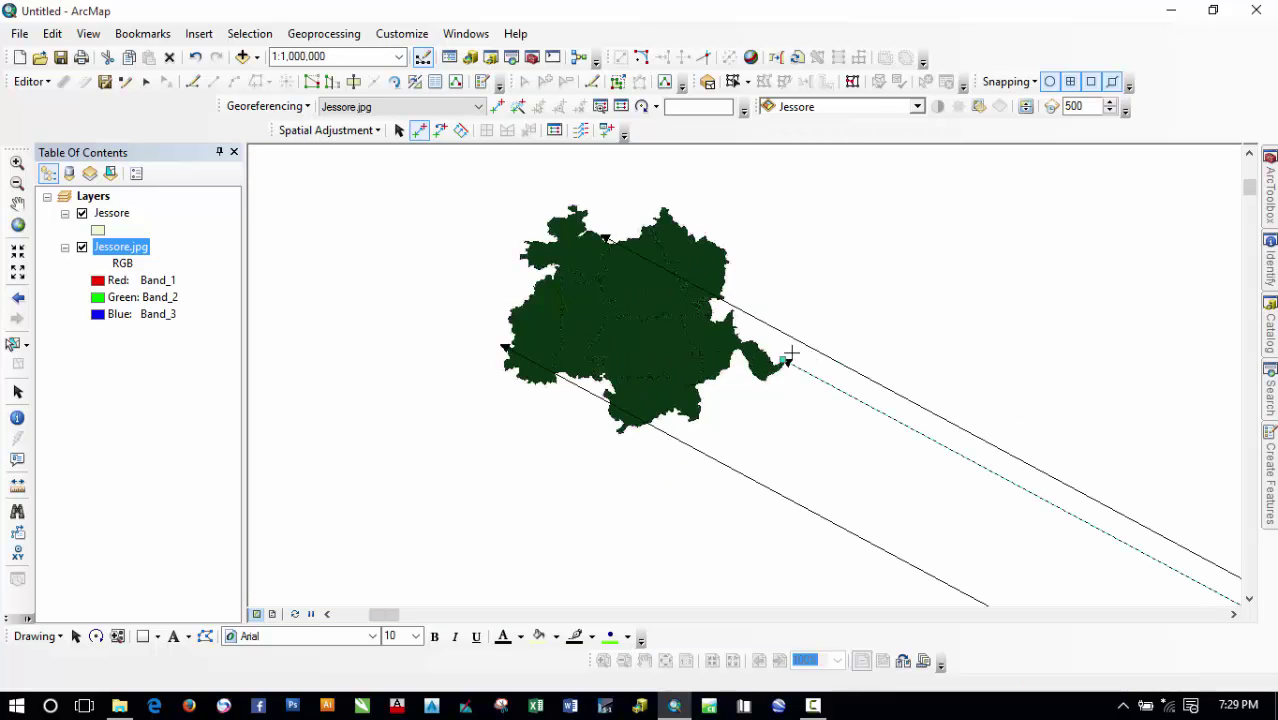
pyautogui.click(328, 130)
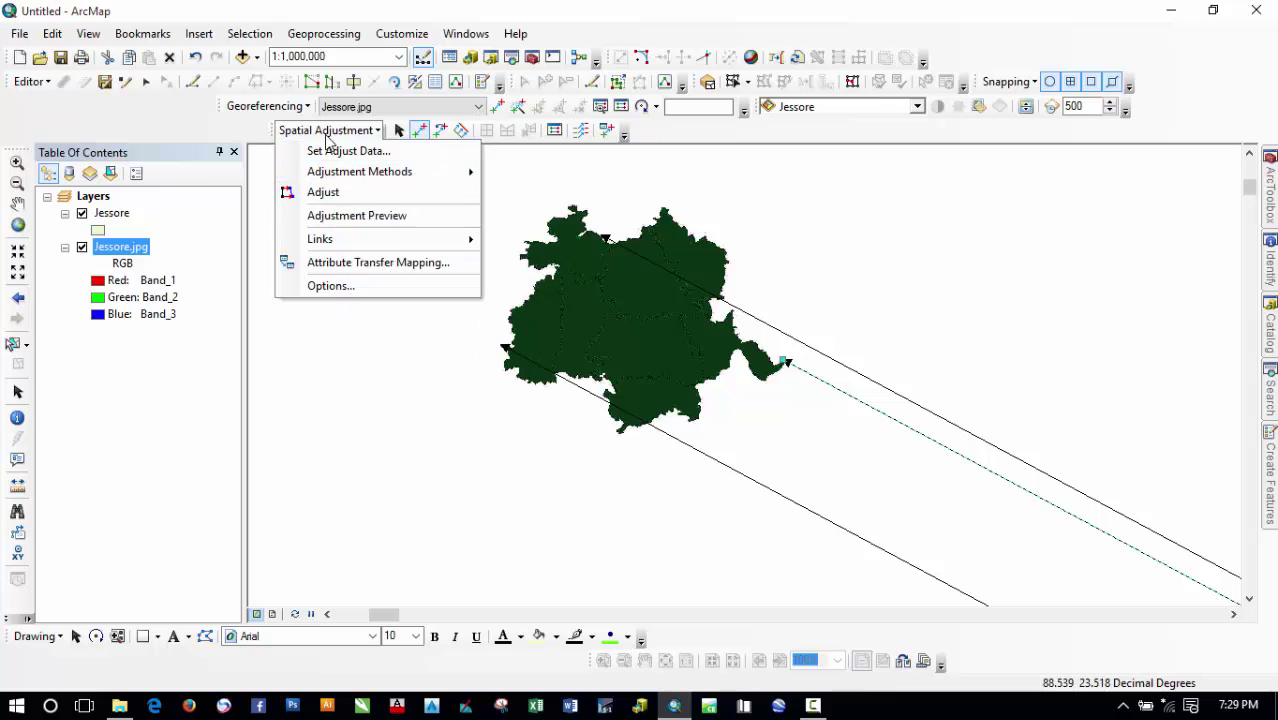
pyautogui.moveTo(322, 172)
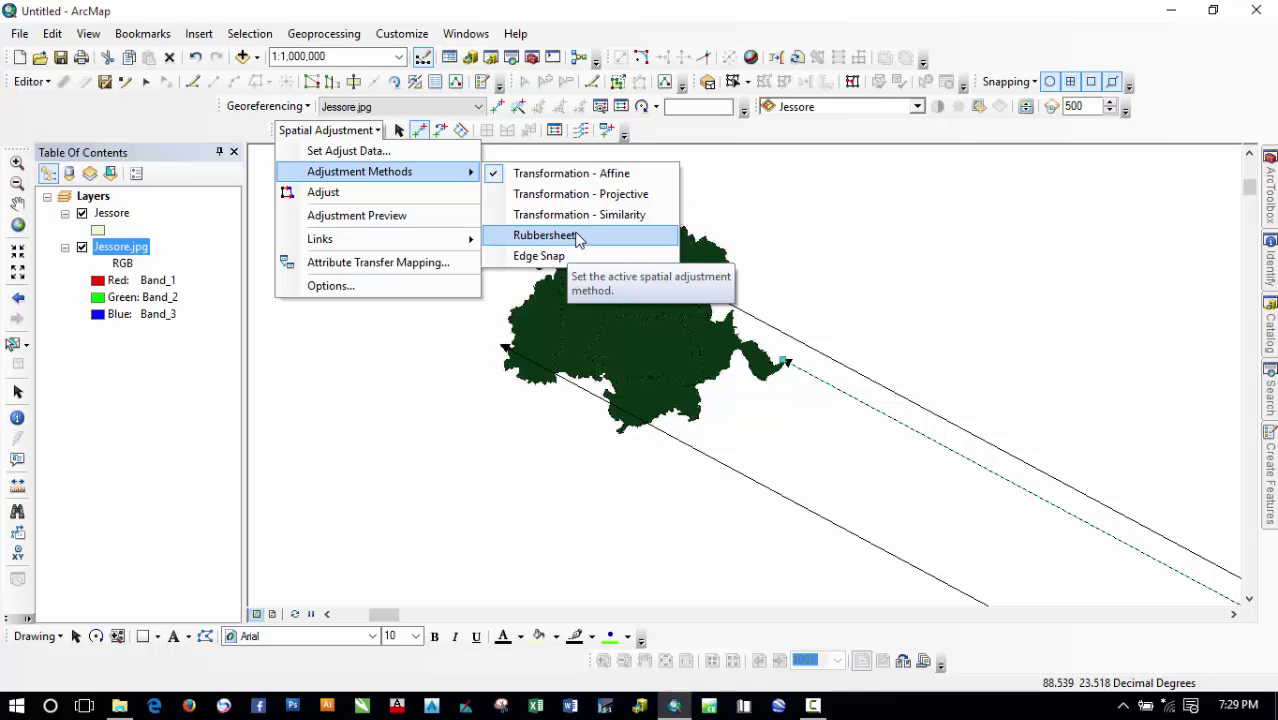
pyautogui.click(398, 226)
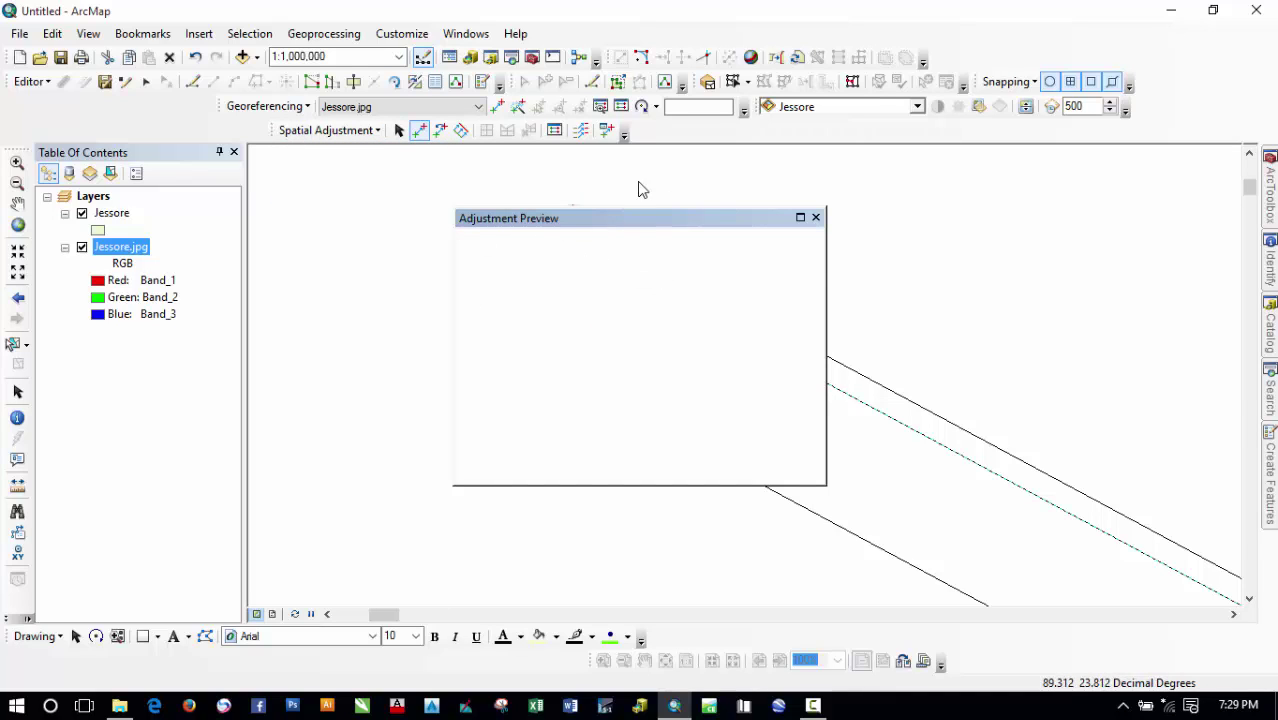
pyautogui.moveTo(616, 220); pyautogui.dragTo(624, 238)
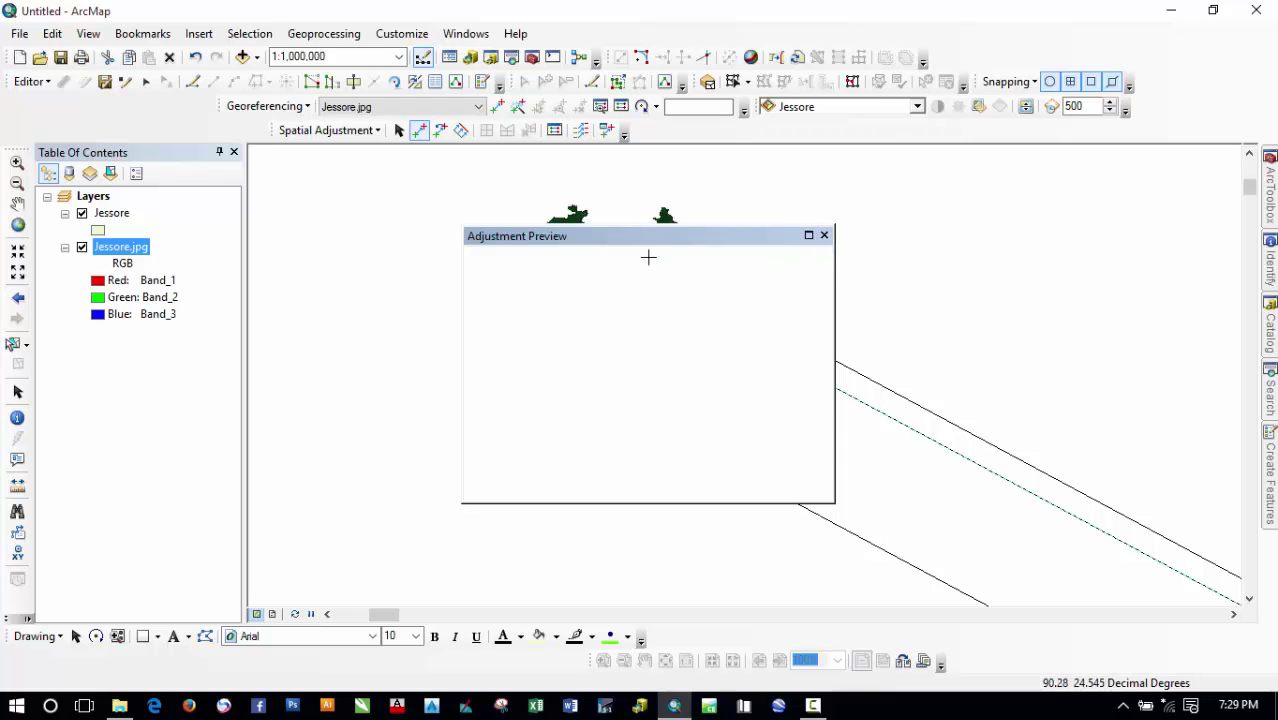
pyautogui.rightClick(609, 308)
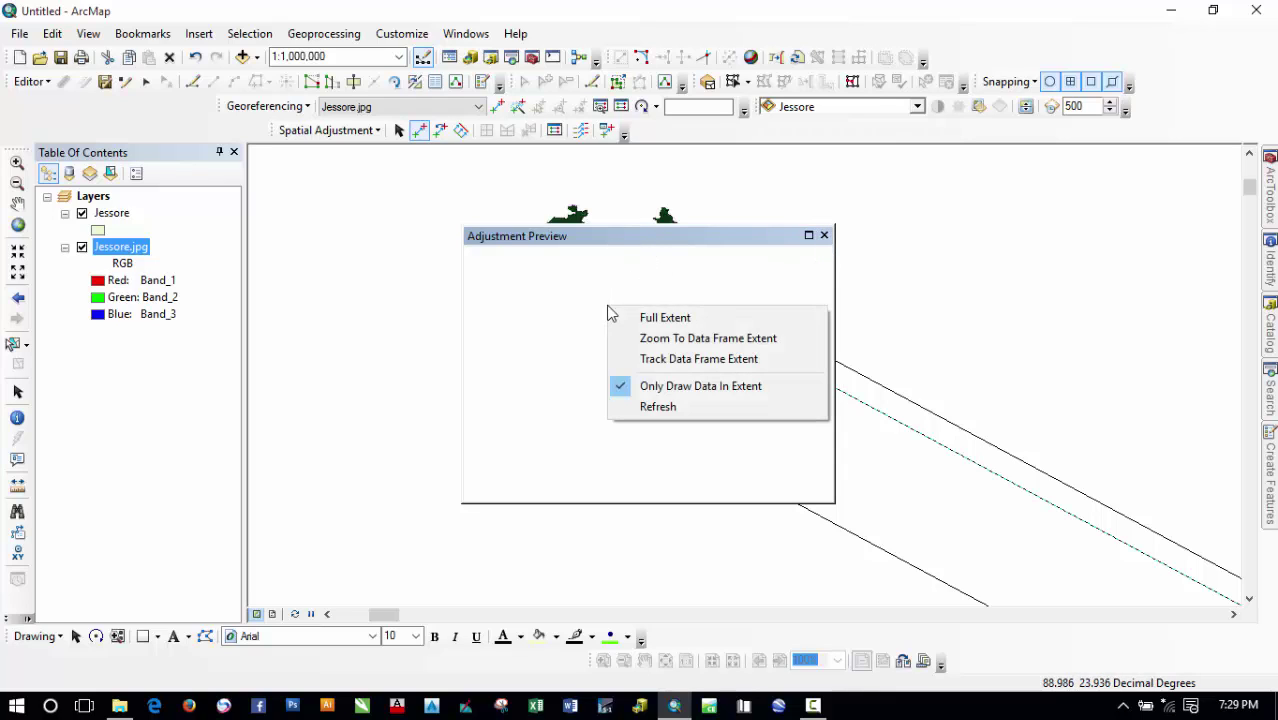
pyautogui.click(643, 320)
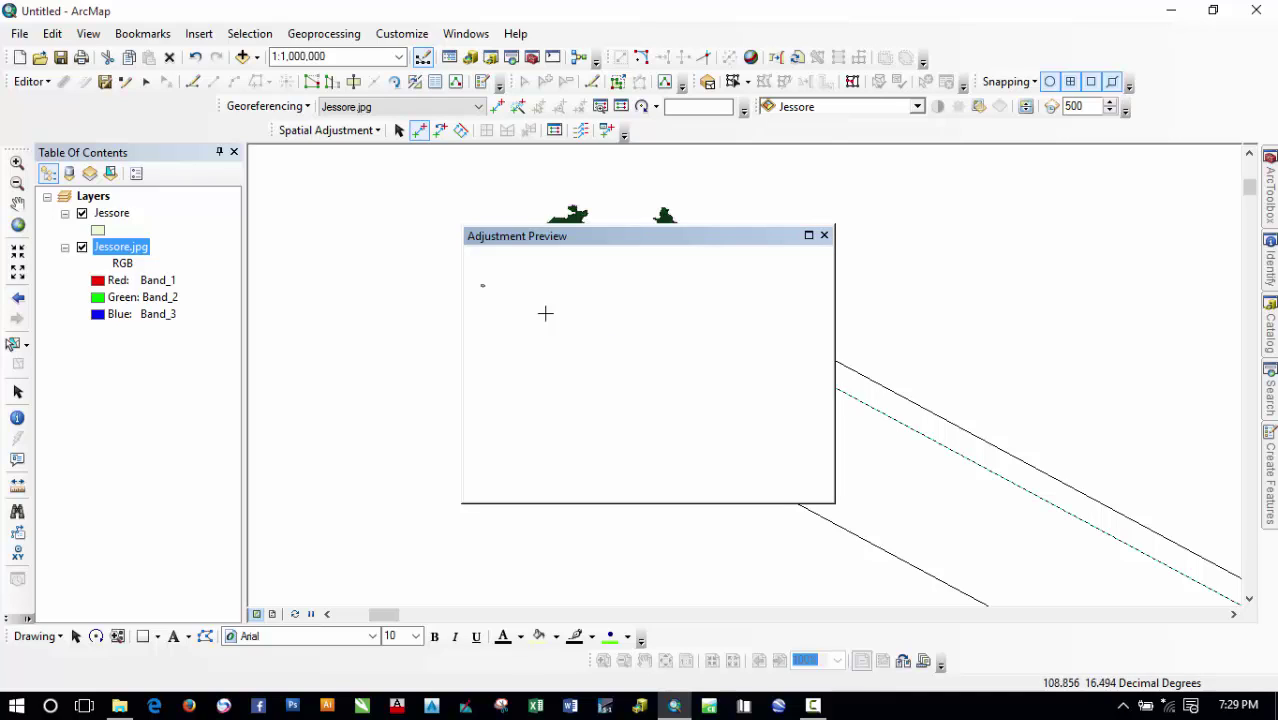
pyautogui.scroll(-3, 476, 283)
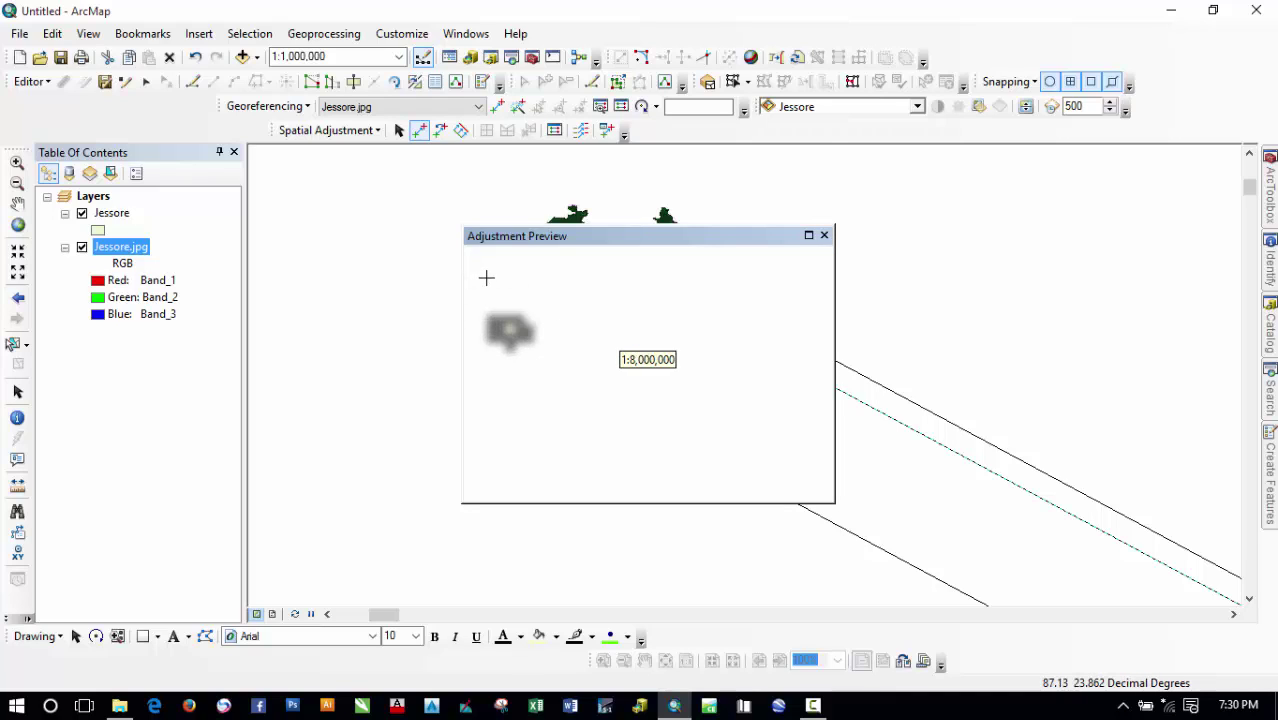
pyautogui.scroll(2, 475, 314)
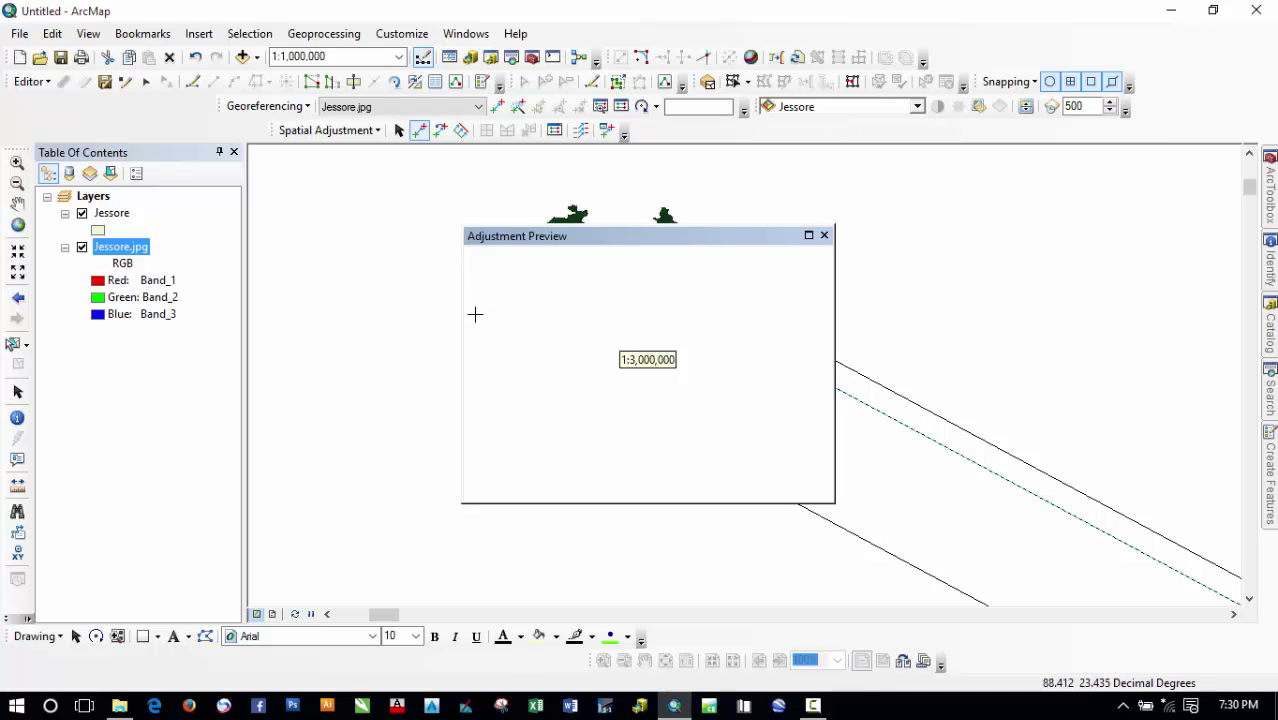
pyautogui.click(824, 235)
# Apply the spatial adjustment to the Jessore layer using the three displacement links
pyautogui.click(338, 131)
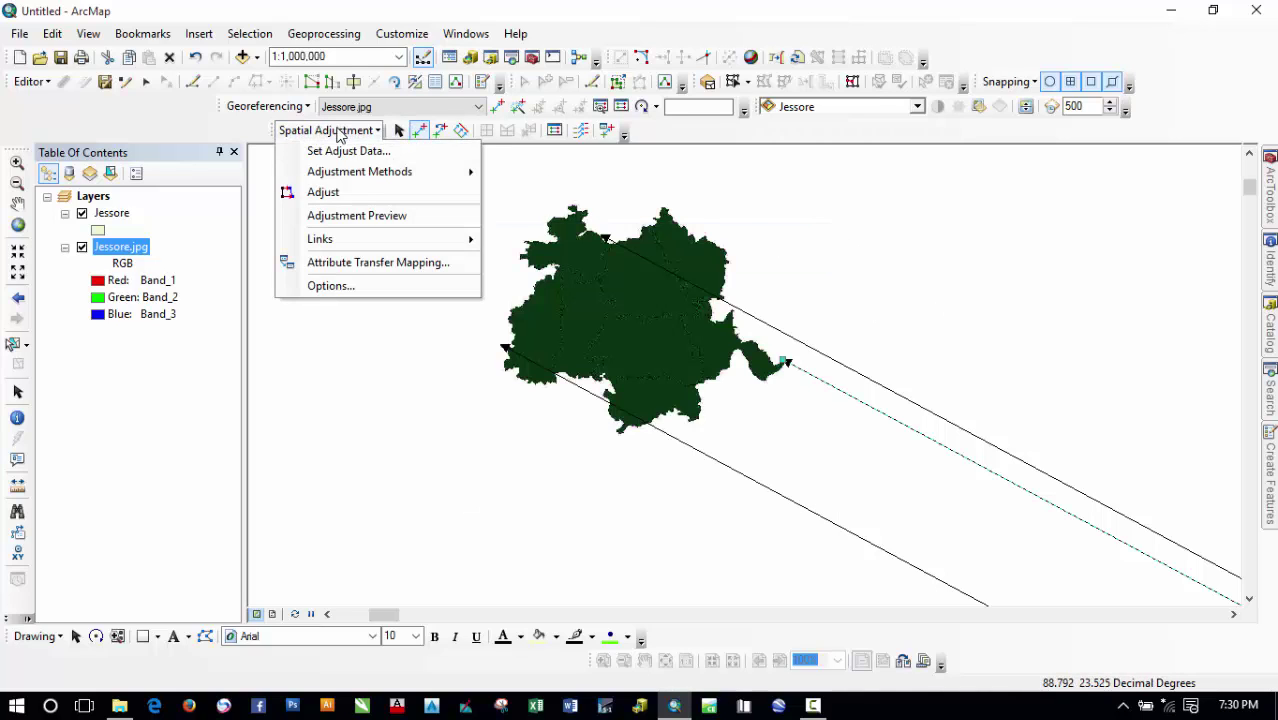
pyautogui.click(355, 192)
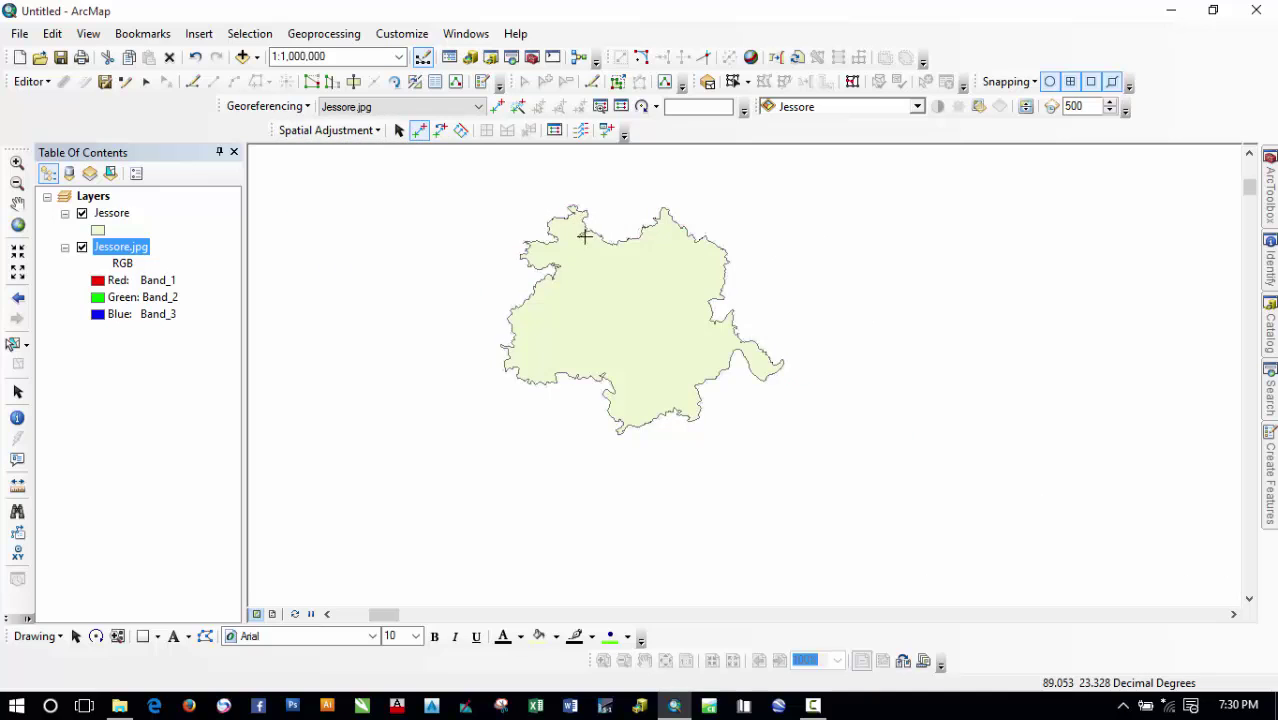
pyautogui.scroll(2, 555, 264)
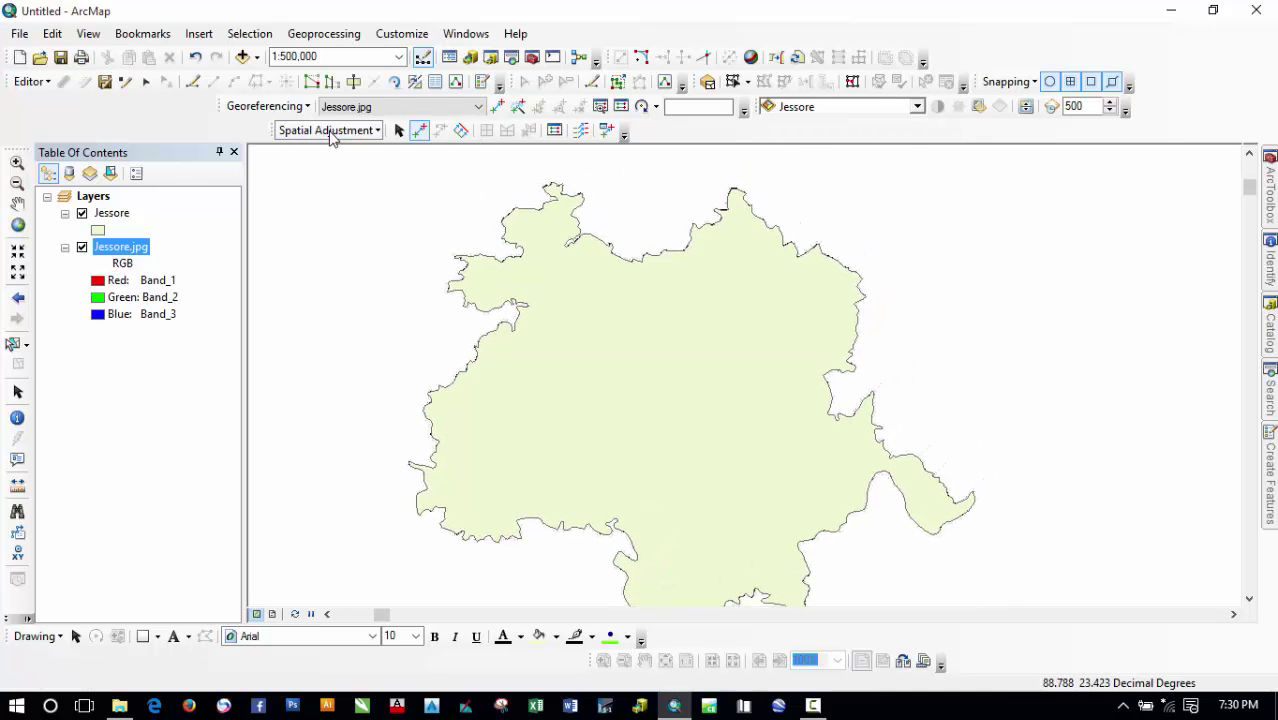
# Check the adjusted Jessore polygon in the Adjustment Preview window and close the preview
pyautogui.click(330, 131)
pyautogui.click(390, 220)
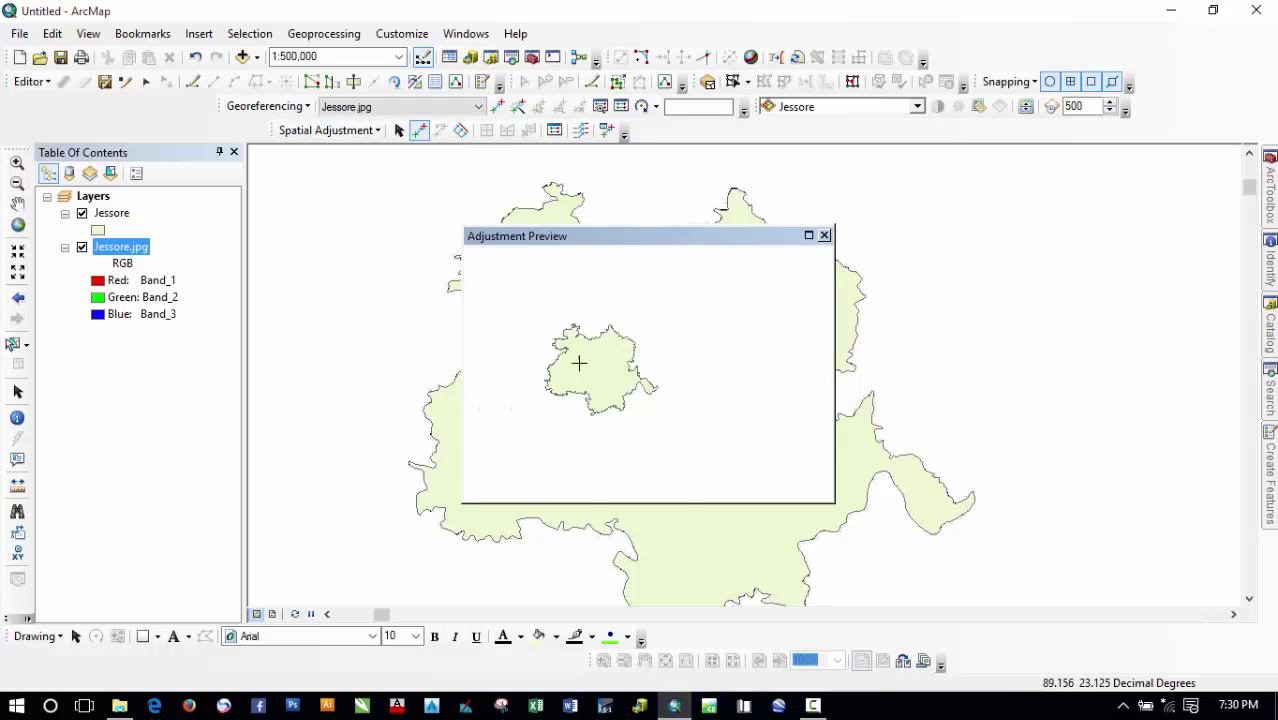
pyautogui.scroll(2, 565, 362)
pyautogui.scroll(-3, 620, 357)
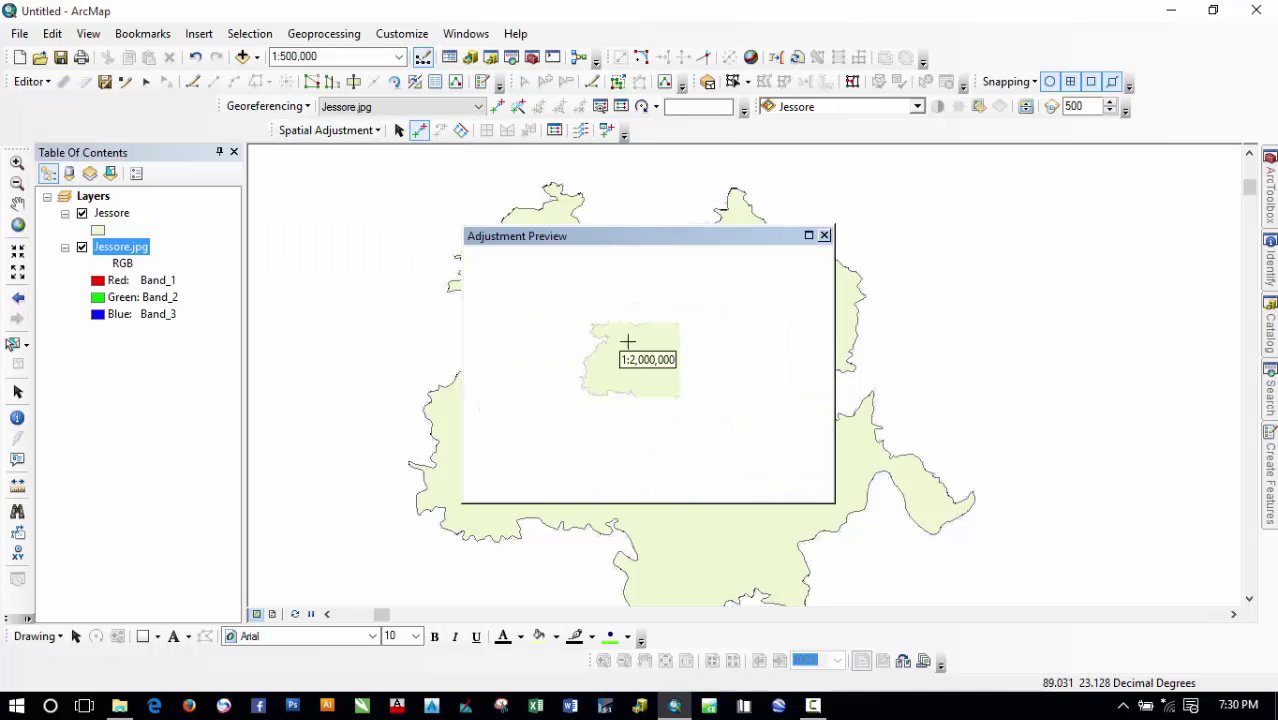
pyautogui.click(824, 236)
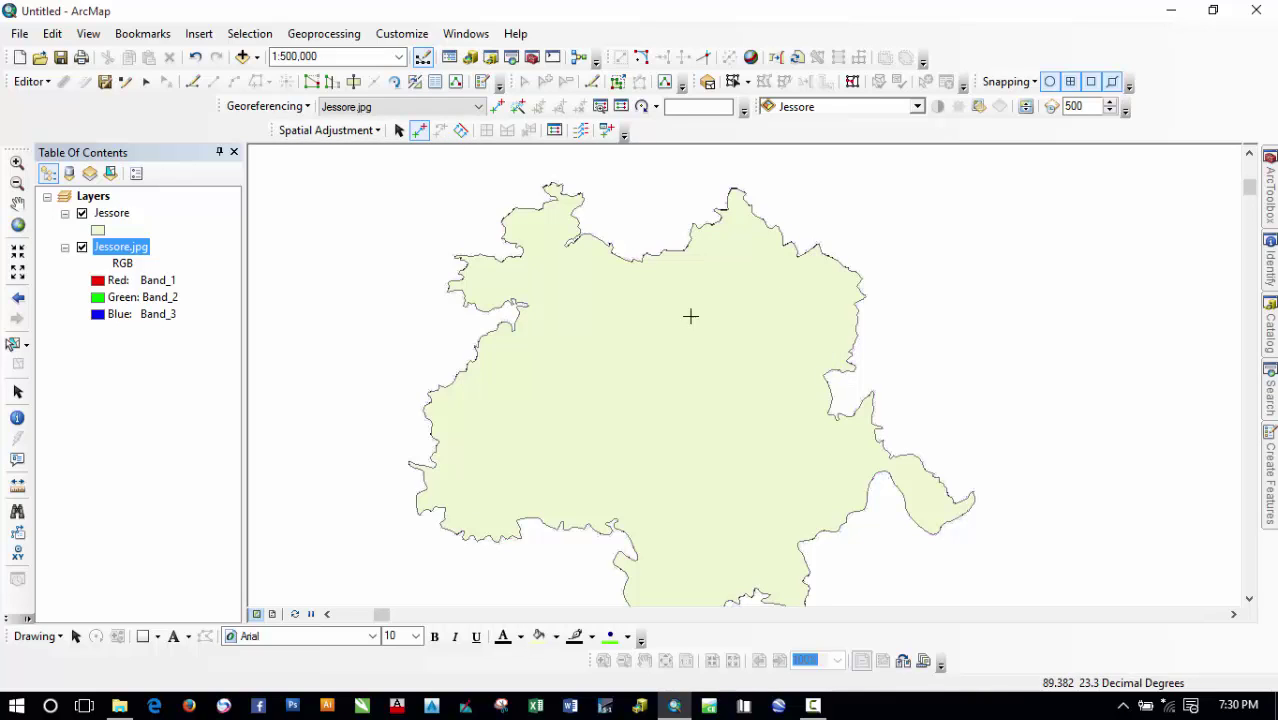
# Switch the Jessore layer off and on to compare its shape with Jessore.jpg beneath, leaving the layer visible
pyautogui.click(82, 214)
pyautogui.click(82, 214)
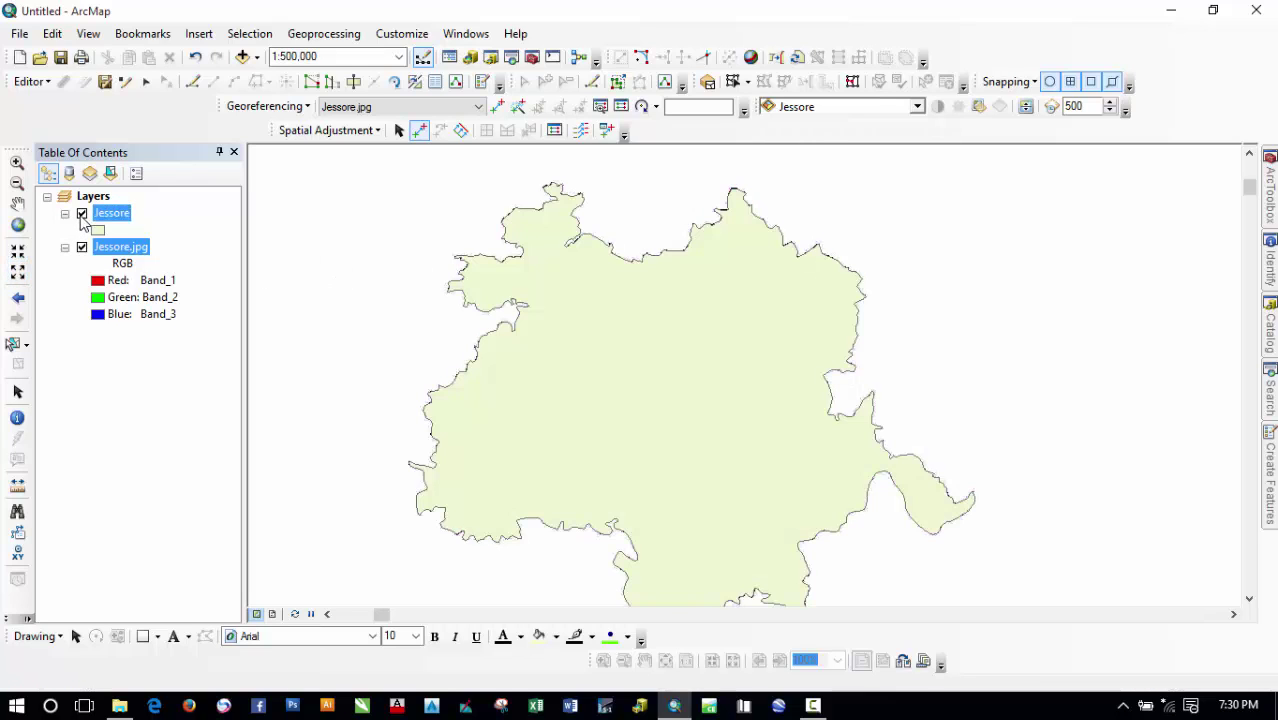
pyautogui.click(82, 214)
pyautogui.click(82, 214)
pyautogui.click(82, 214)
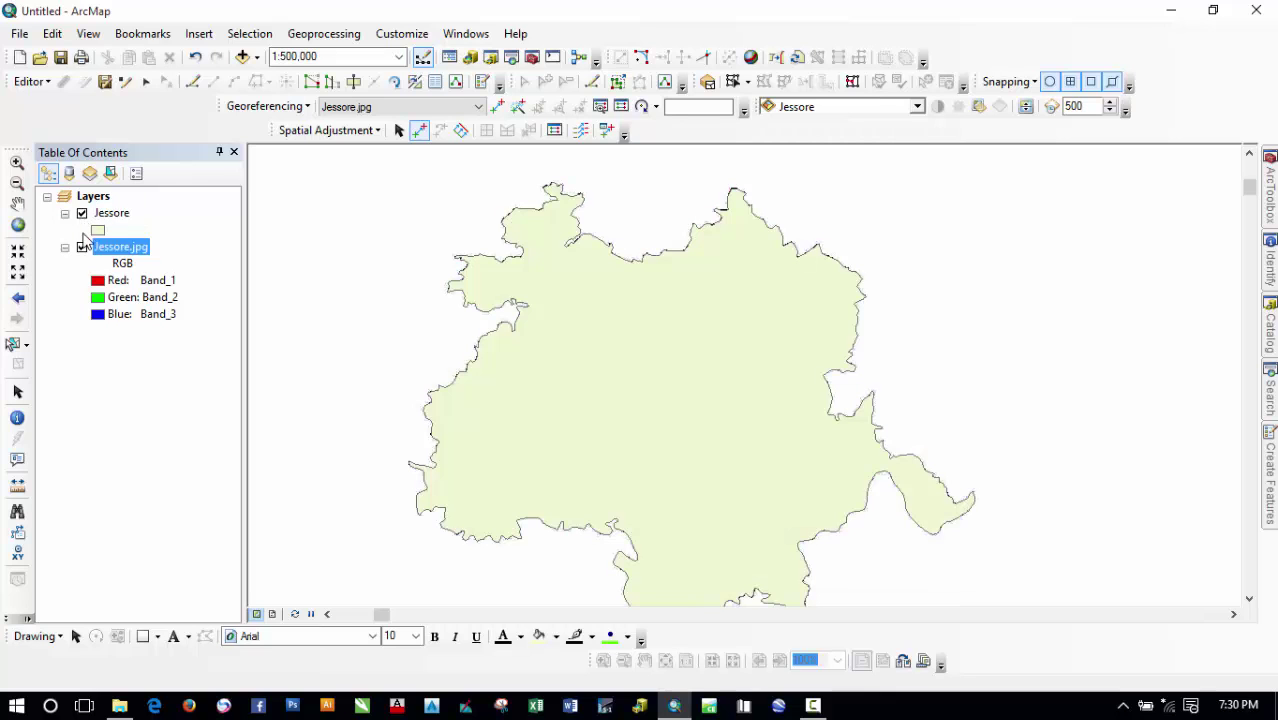
# Change the Jessore layer's symbol to Hollow with a thicker red outline
pyautogui.click(99, 230)
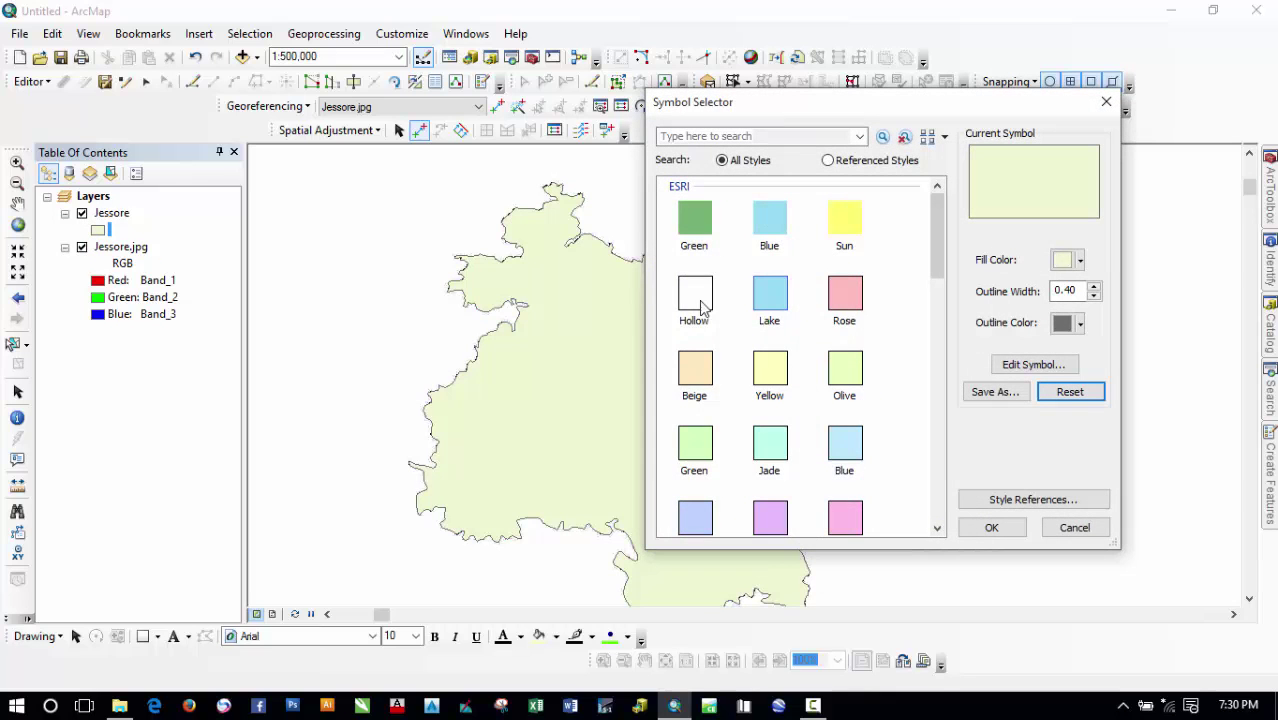
pyautogui.click(710, 306)
pyautogui.click(1080, 323)
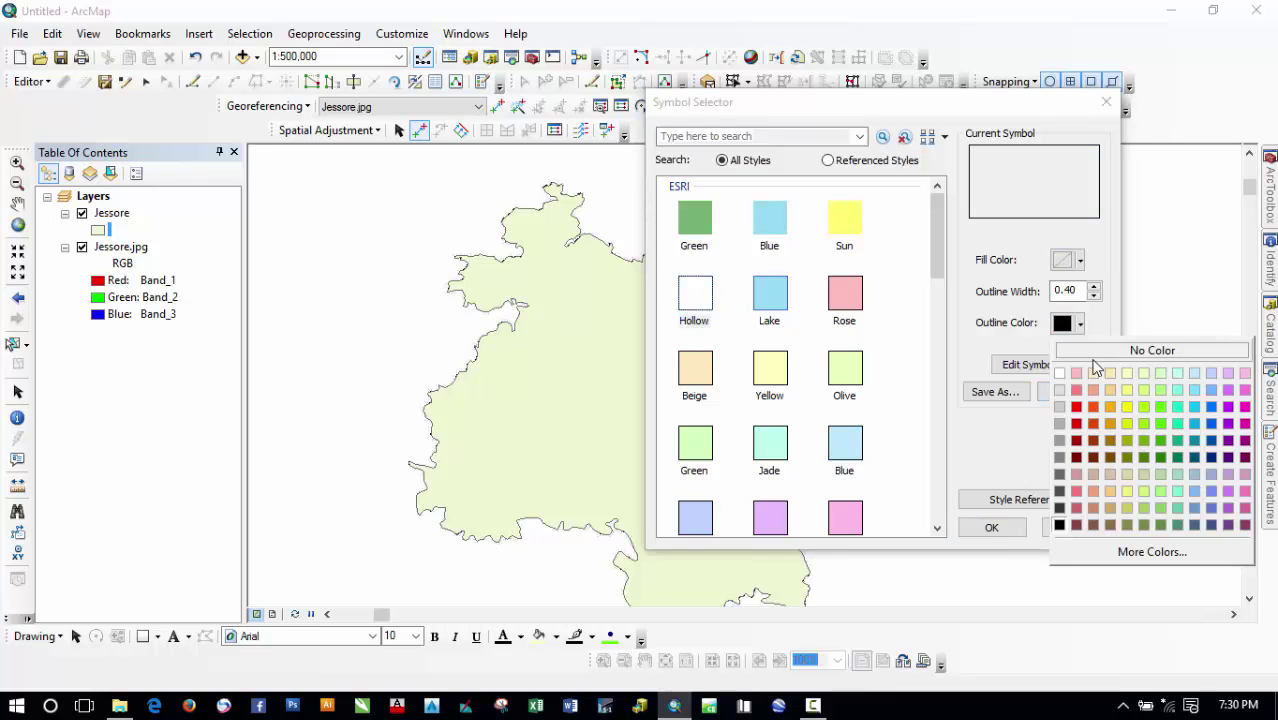
pyautogui.click(1079, 407)
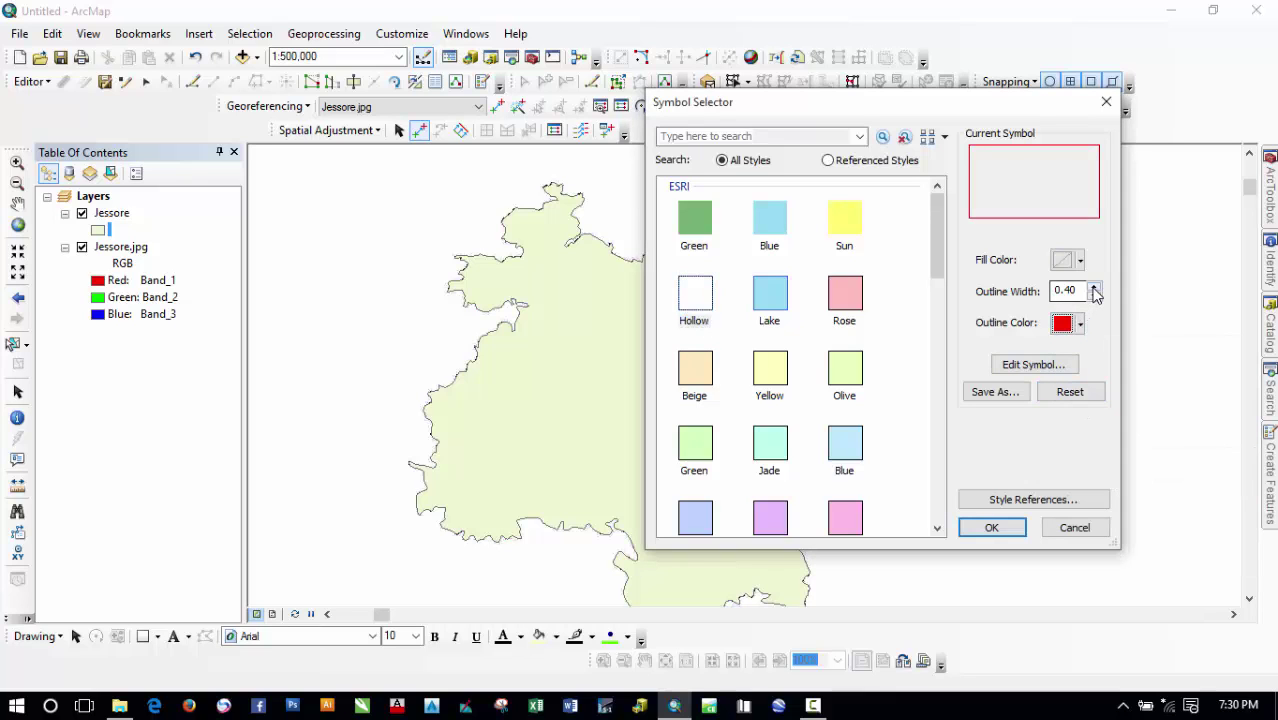
pyautogui.click(1094, 287)
pyautogui.click(1094, 287)
pyautogui.click(1005, 530)
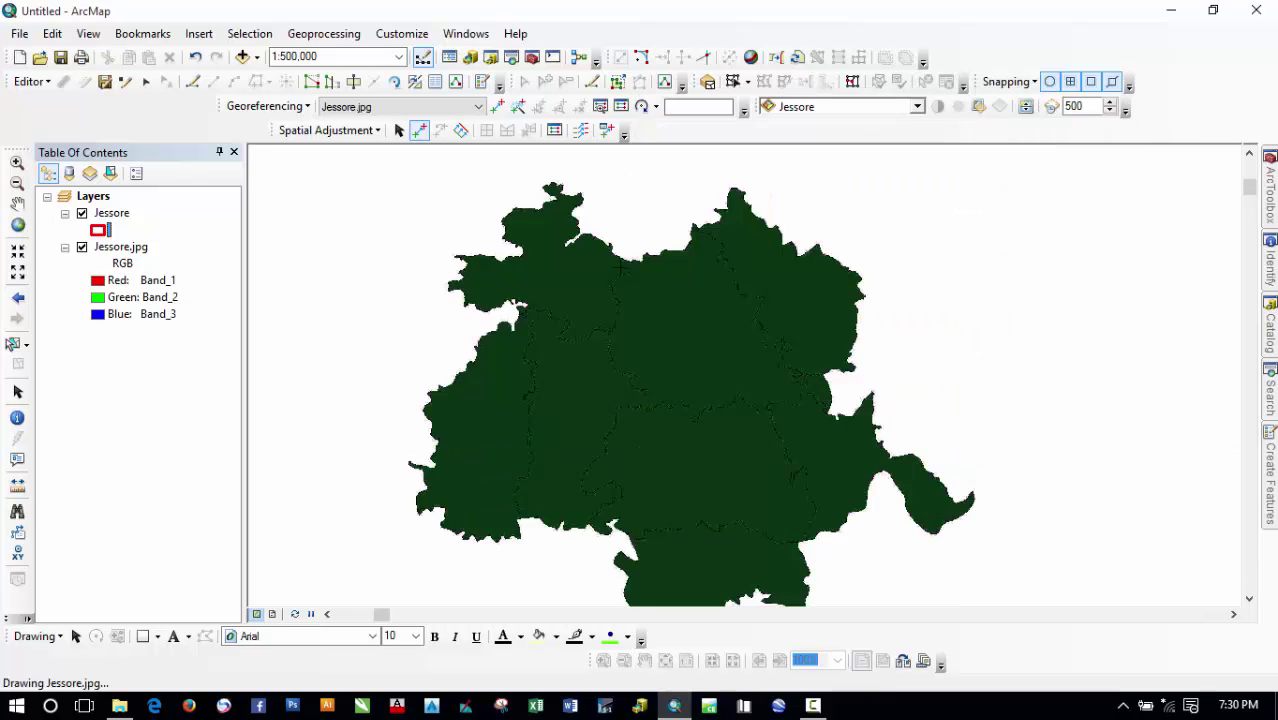
# Check the red Jessore boundary against Jessore.jpg, and save the edits and stop the edit session
pyautogui.moveTo(835, 415); pyautogui.dragTo(793, 249)
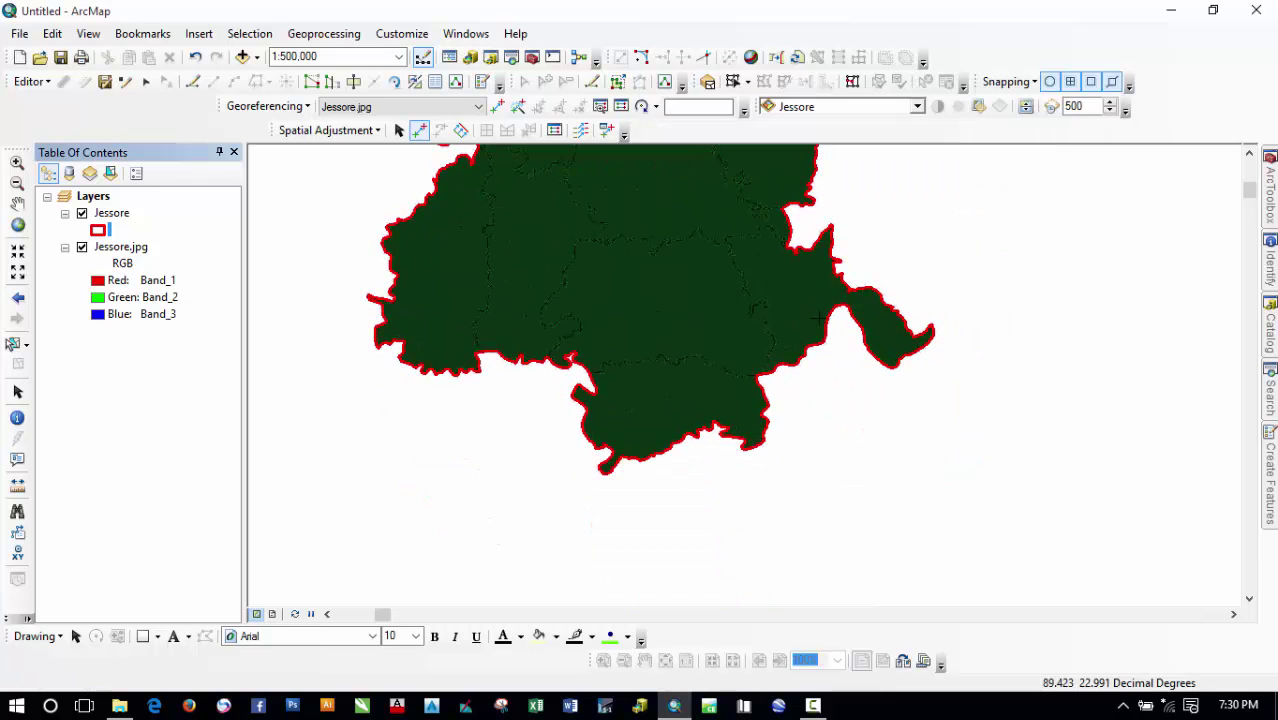
pyautogui.moveTo(730, 315); pyautogui.dragTo(754, 453)
pyautogui.moveTo(698, 297); pyautogui.dragTo(727, 344)
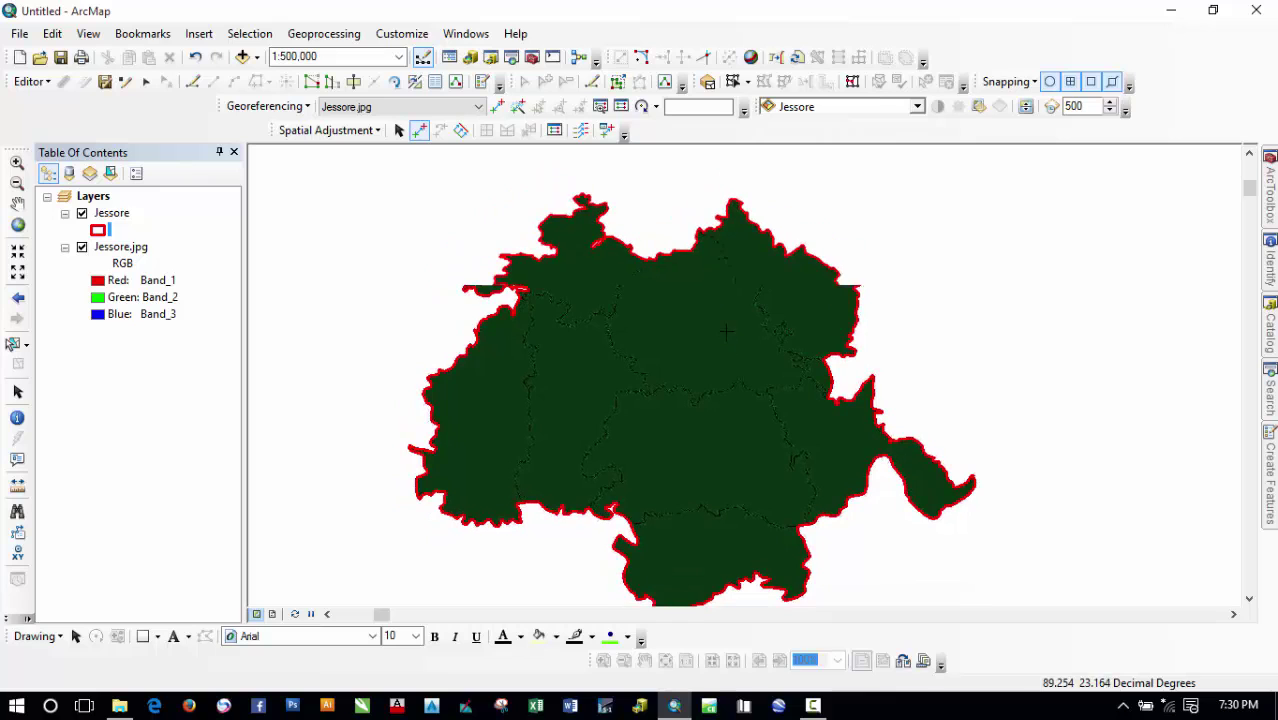
pyautogui.scroll(1, 728, 350)
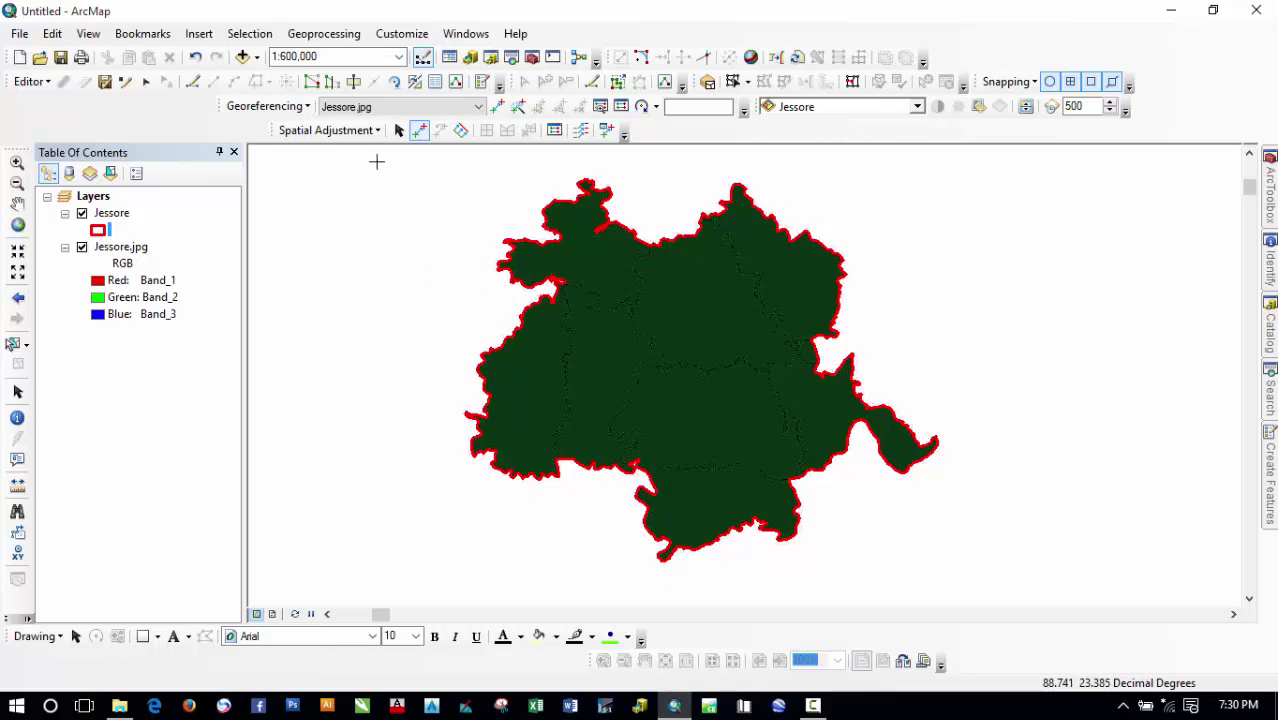
pyautogui.click(30, 81)
pyautogui.click(30, 147)
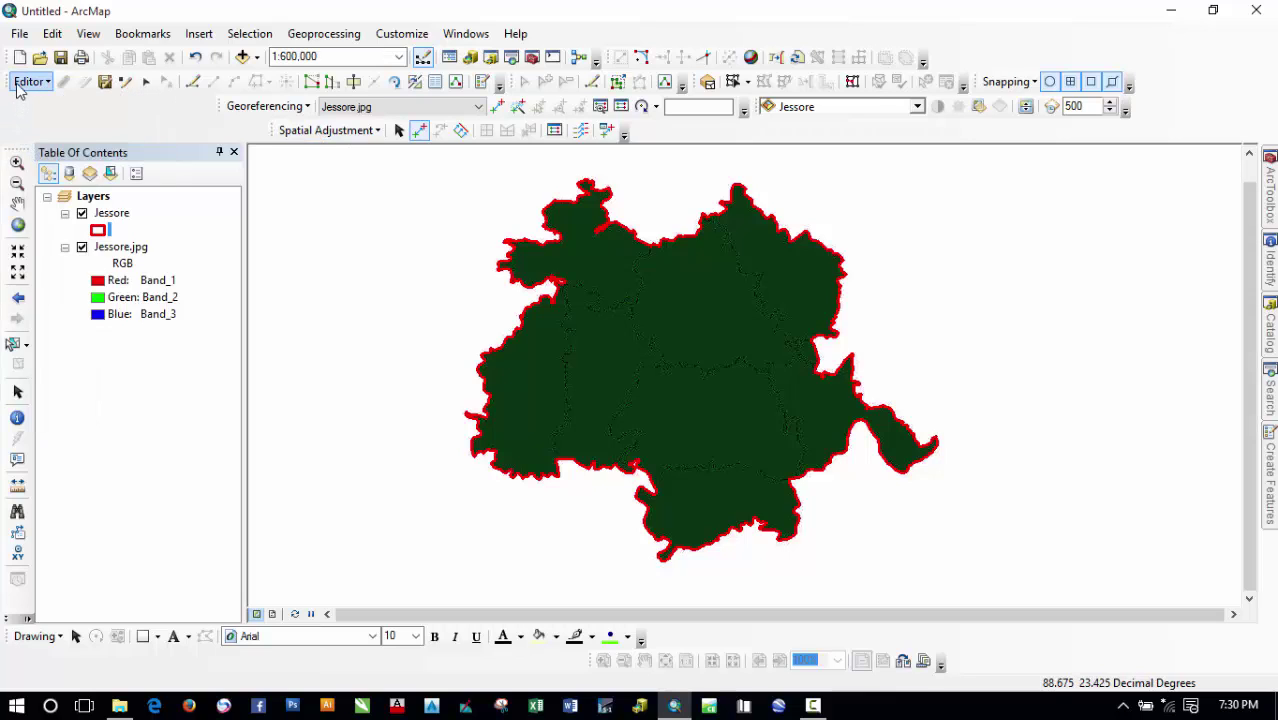
pyautogui.click(30, 81)
pyautogui.click(40, 123)
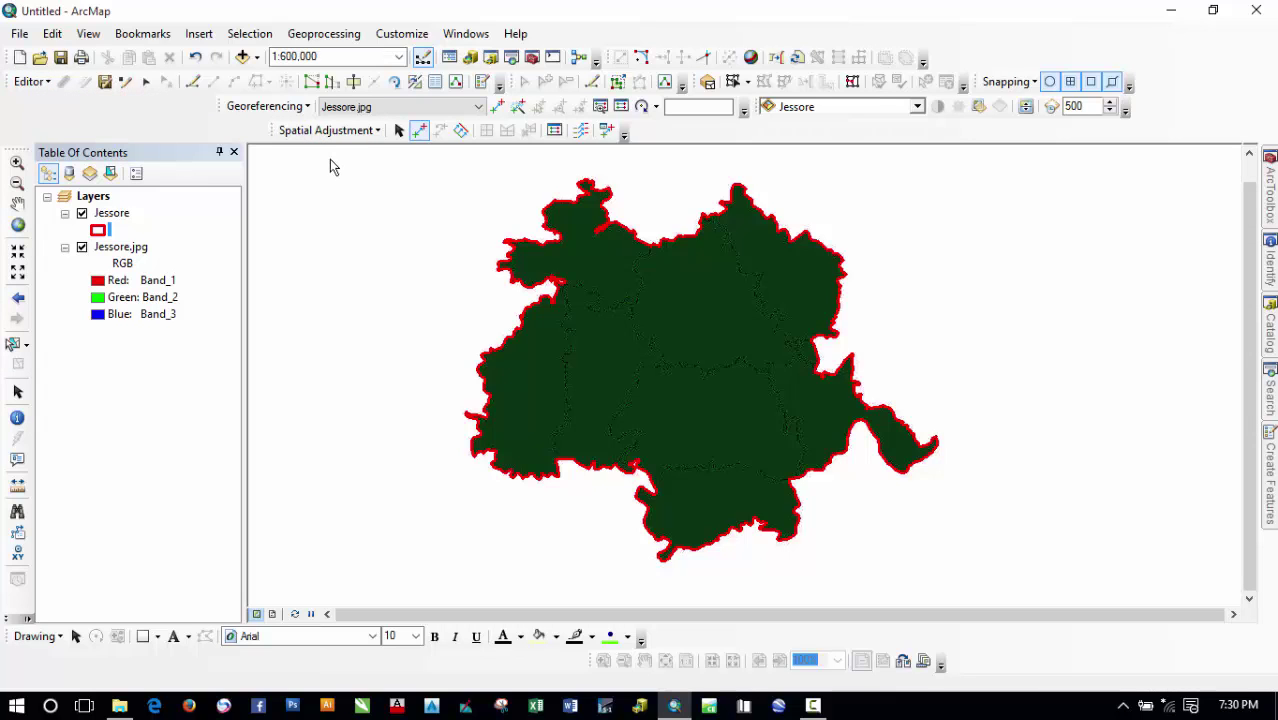